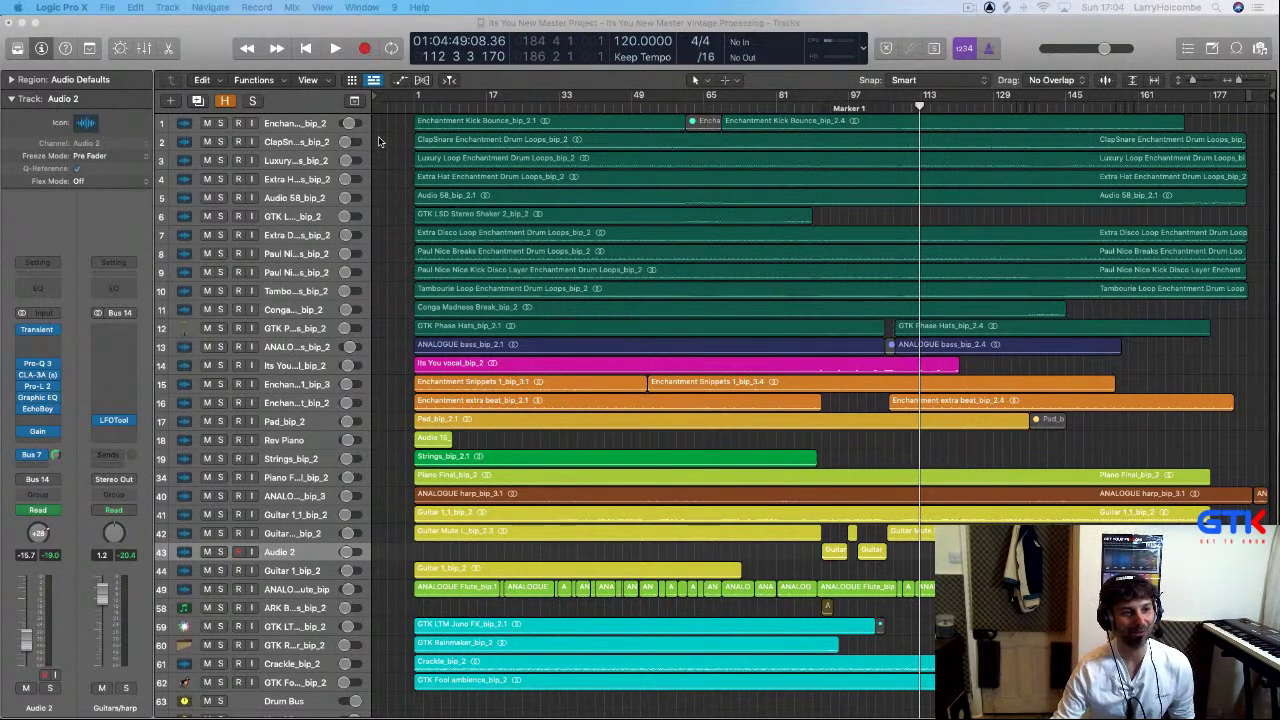
- Play the song from bar 32
{"action": "left_click", "coordinate": [200, 40]}
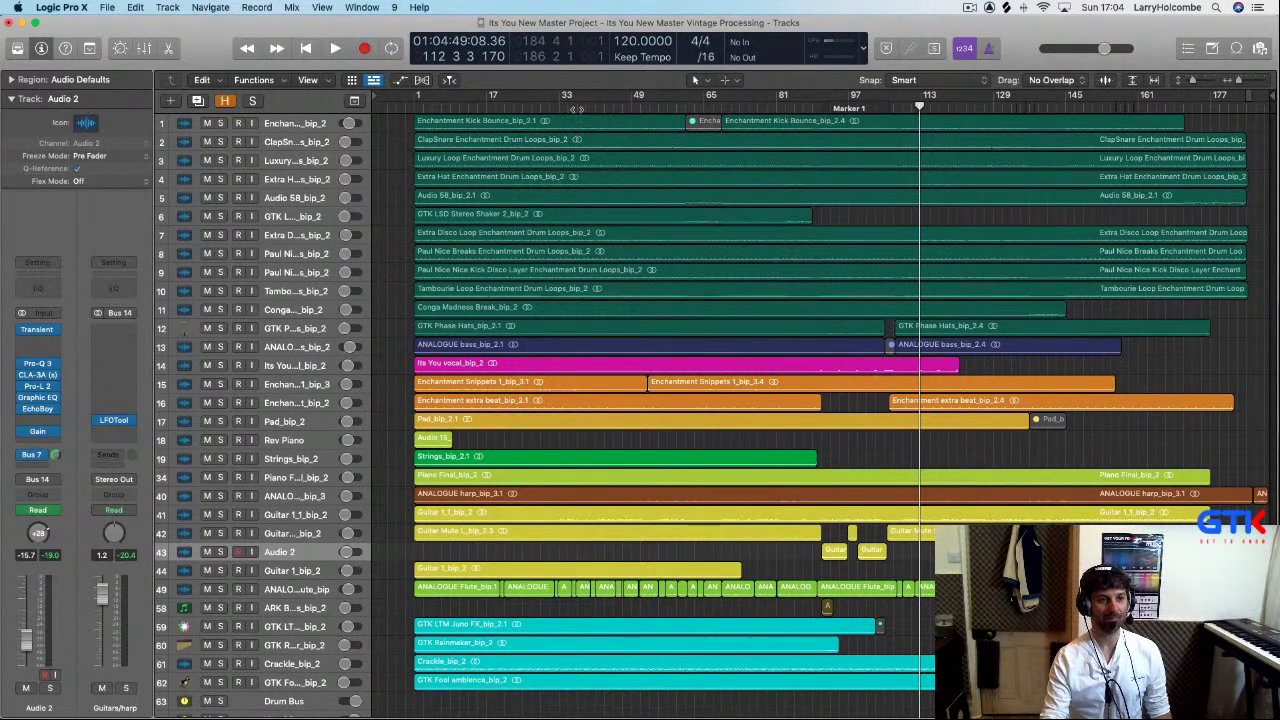
{"action": "left_click", "coordinate": [555, 102]}
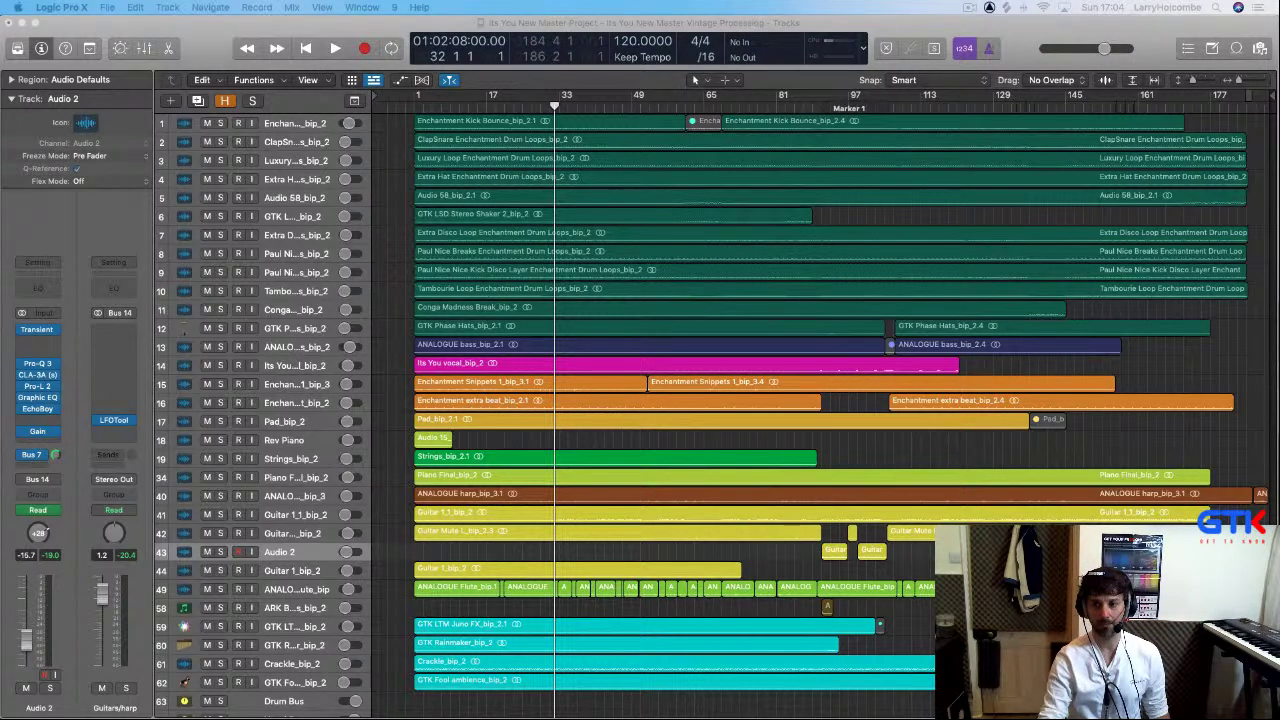
{"action": "left_click", "coordinate": [397, 183]}
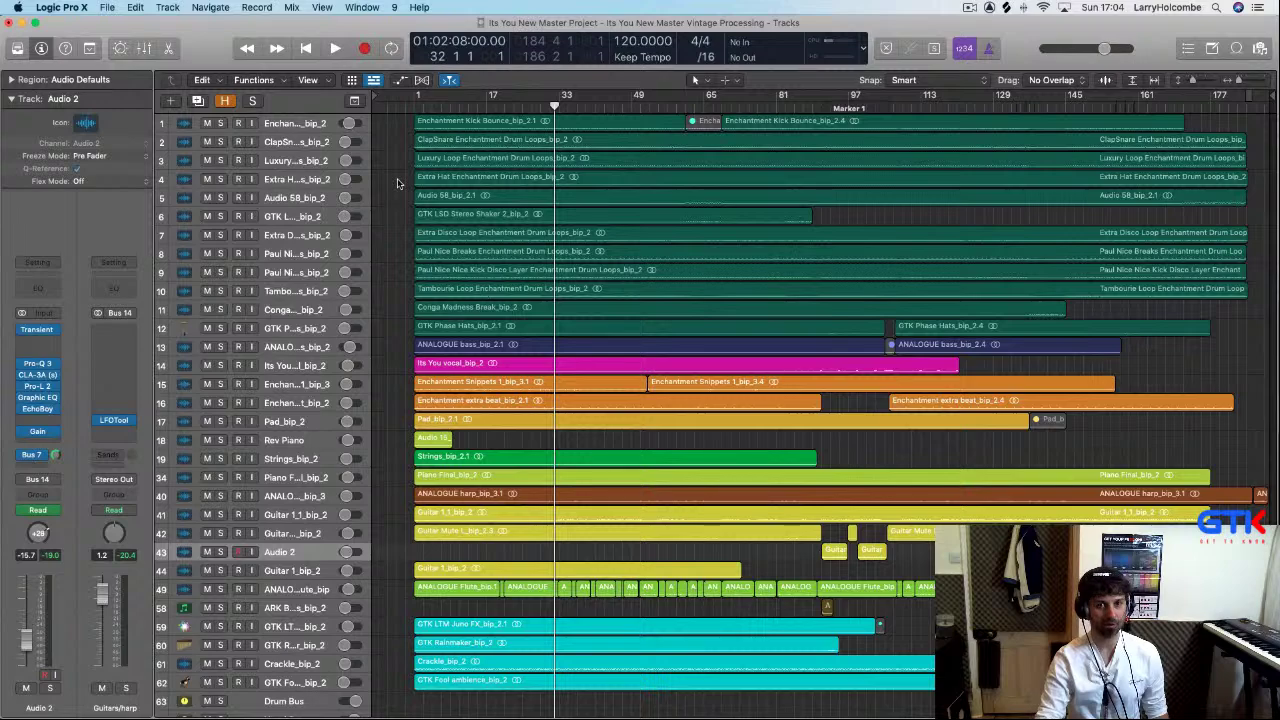
{"action": "key", "text": "space"}
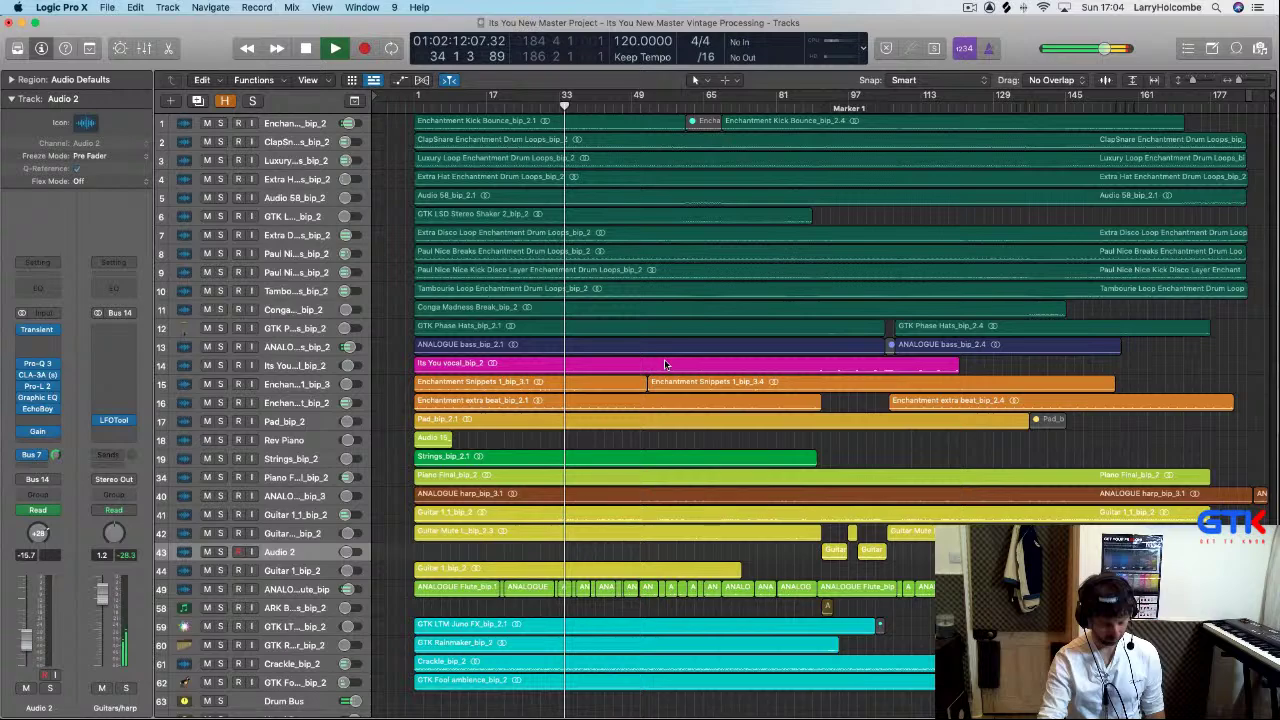
- Show the mixer and set the Gain plug-in on the ANALOGUE harp_bip_3 channel to -2.4 dB while the song plays
{"action": "key", "text": "x"}
{"action": "scroll", "coordinate": [980, 511], "scroll_direction": "left", "scroll_amount": 2}
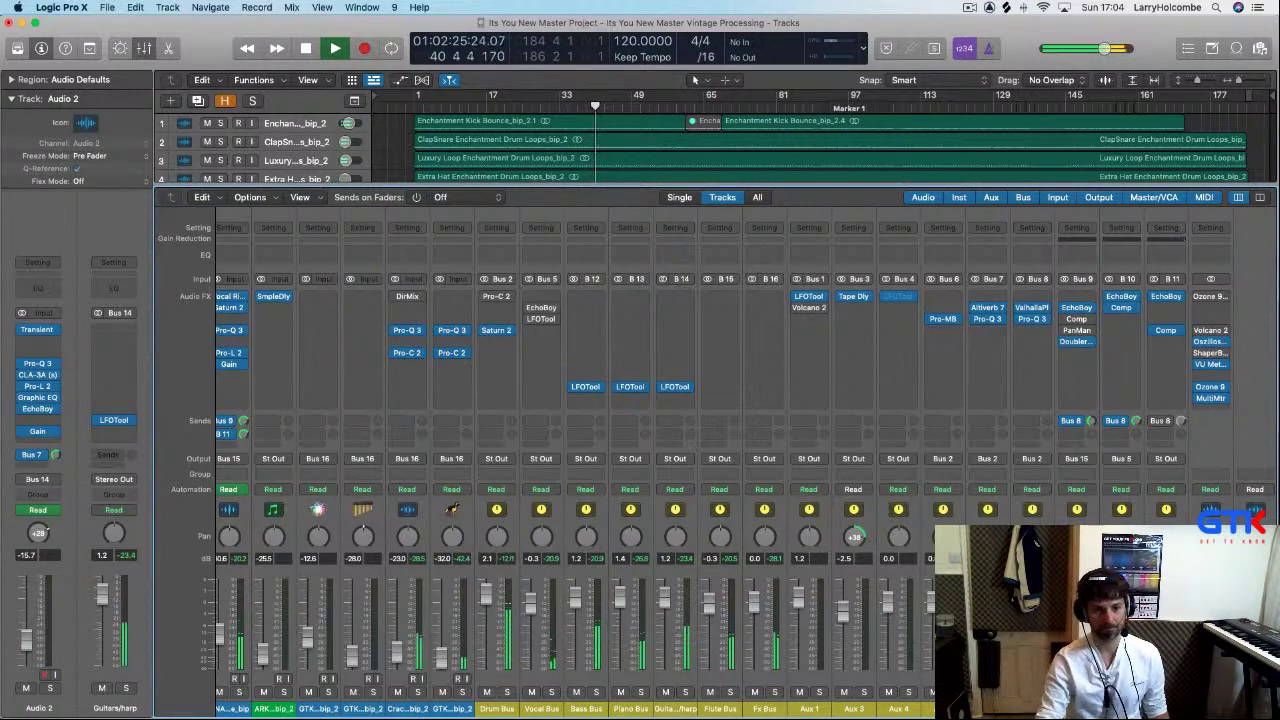
{"action": "scroll", "coordinate": [576, 460], "scroll_direction": "left", "scroll_amount": 3}
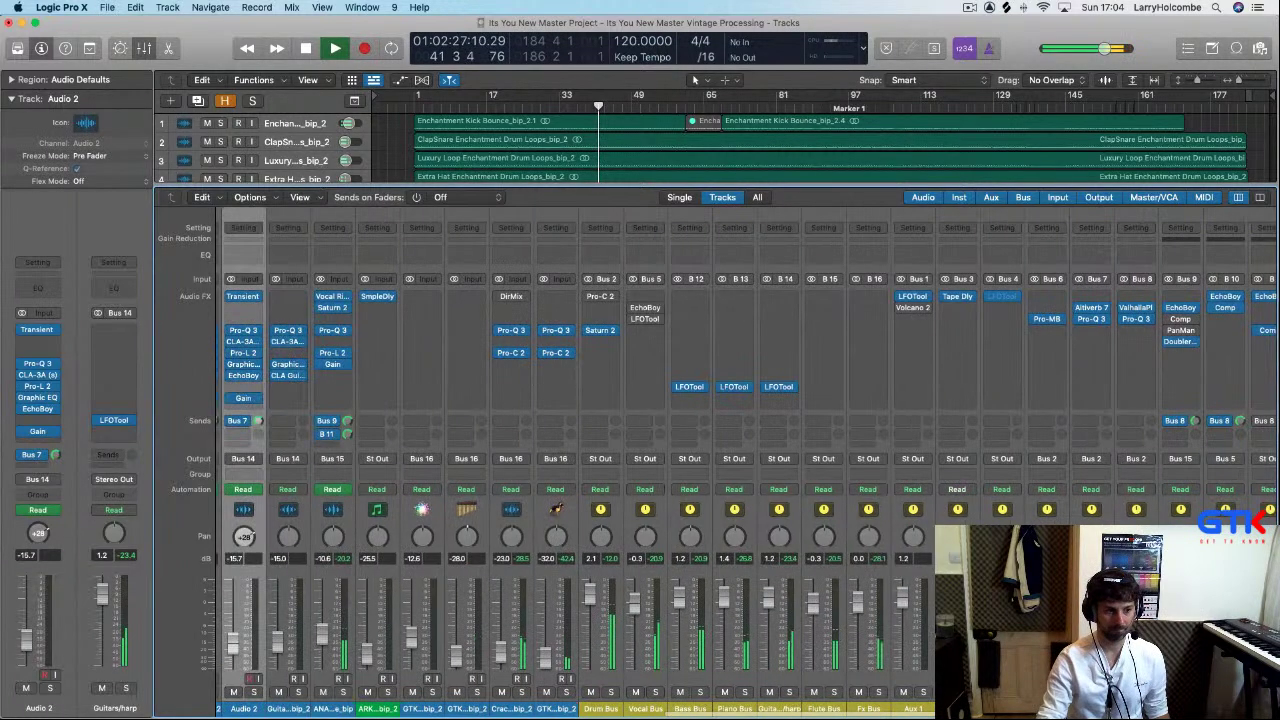
{"action": "scroll", "coordinate": [576, 460], "scroll_direction": "left", "scroll_amount": 9}
{"action": "scroll", "coordinate": [716, 460], "scroll_direction": "left", "scroll_amount": 4}
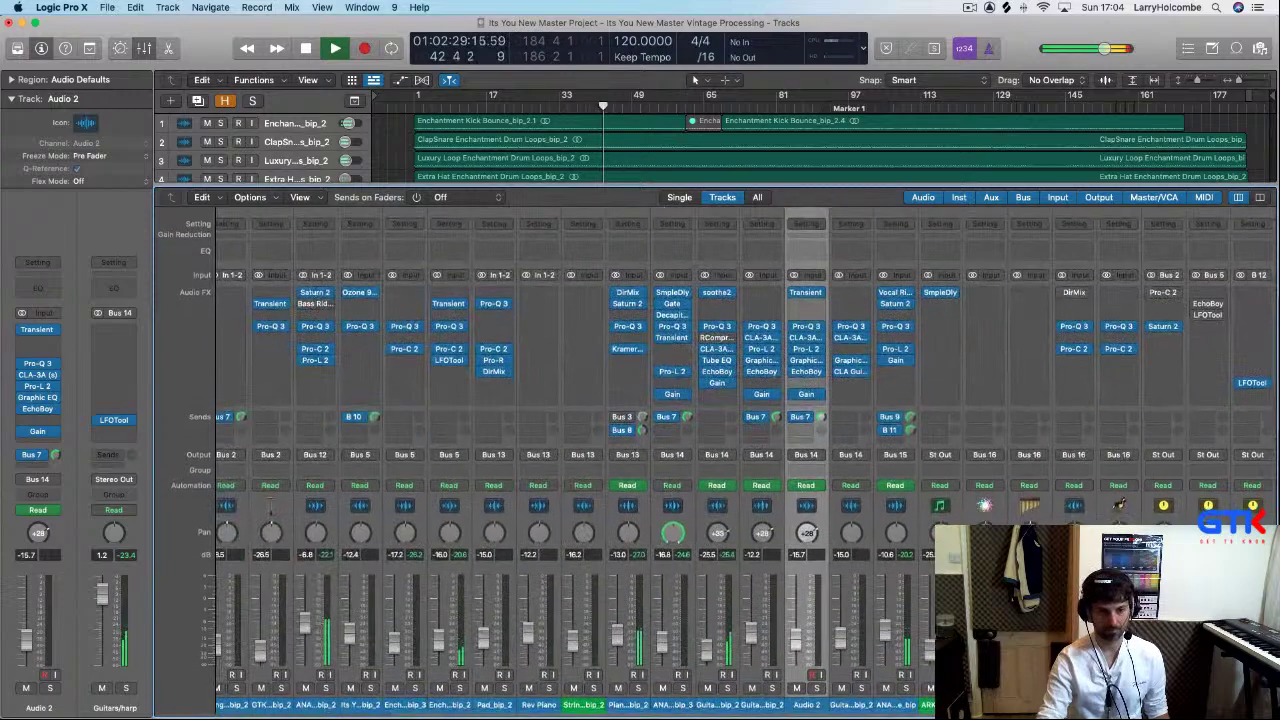
{"action": "scroll", "coordinate": [716, 460], "scroll_direction": "left", "scroll_amount": 2}
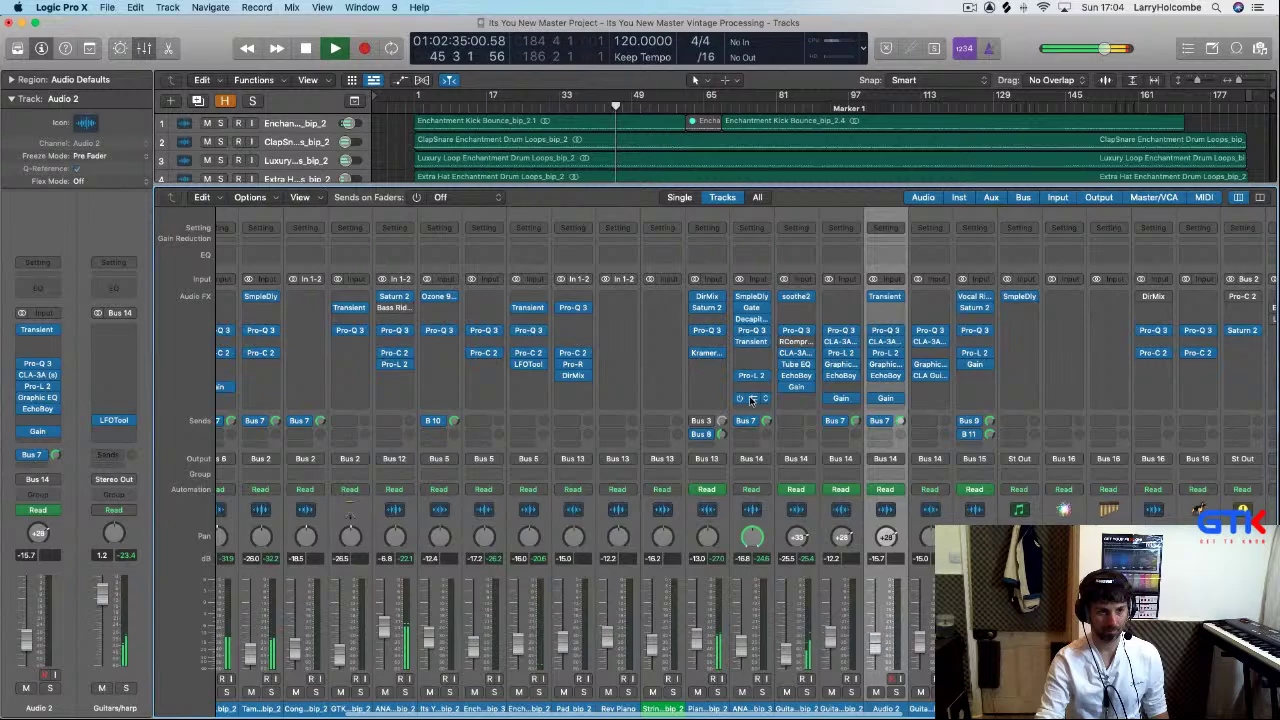
{"action": "left_click", "coordinate": [752, 400]}
{"action": "left_click_drag", "start_coordinate": [433, 308], "coordinate": [434, 323]}
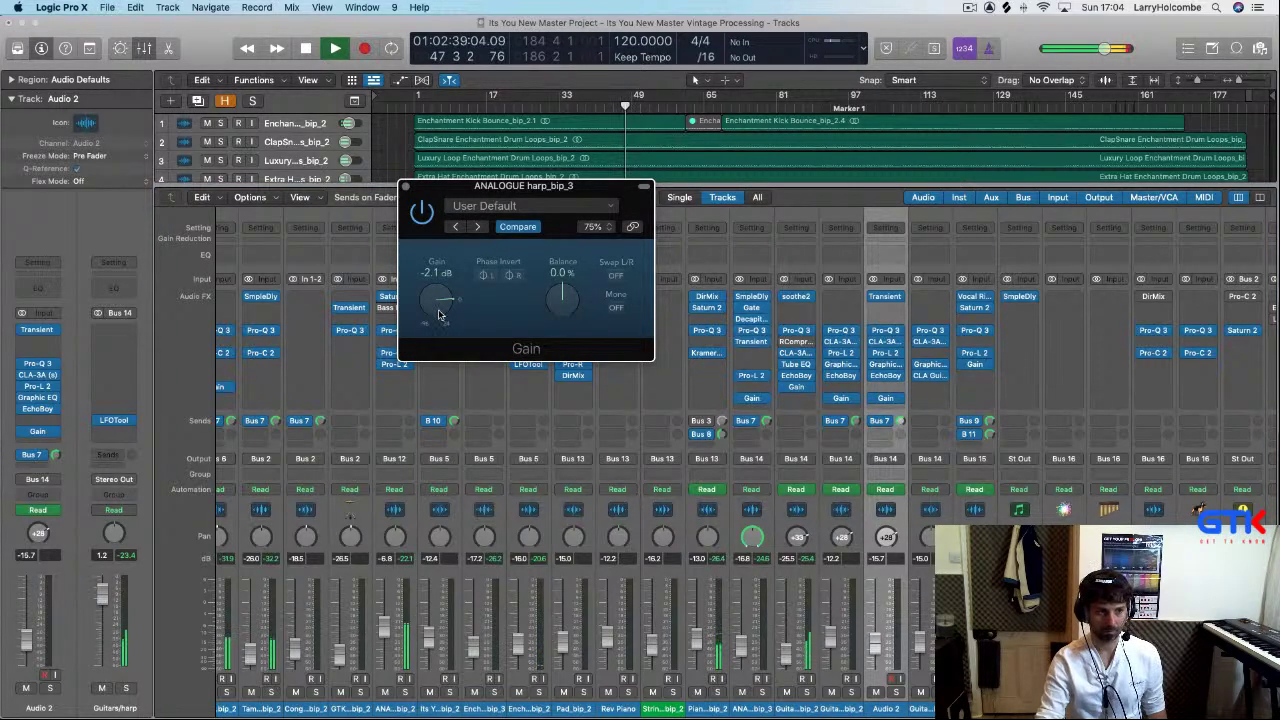
{"action": "scroll", "coordinate": [438, 315], "scroll_direction": "down", "scroll_amount": 1}
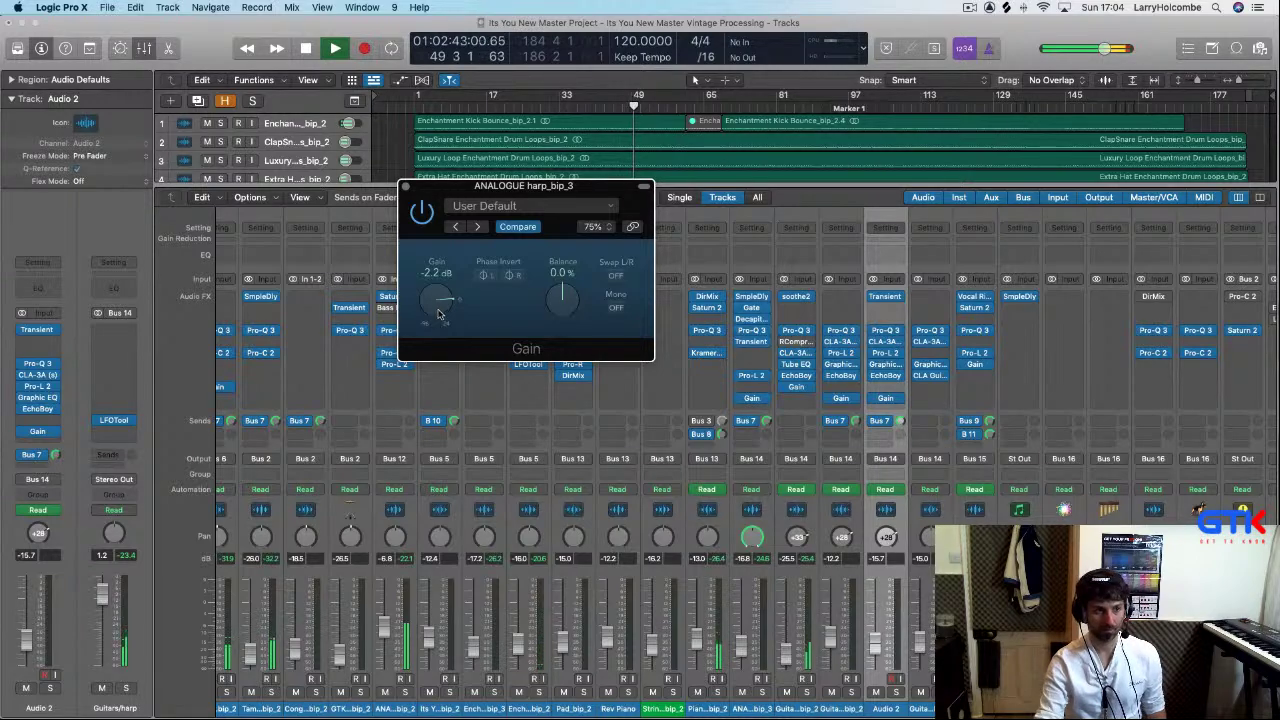
{"action": "left_click_drag", "start_coordinate": [437, 315], "coordinate": [438, 318]}
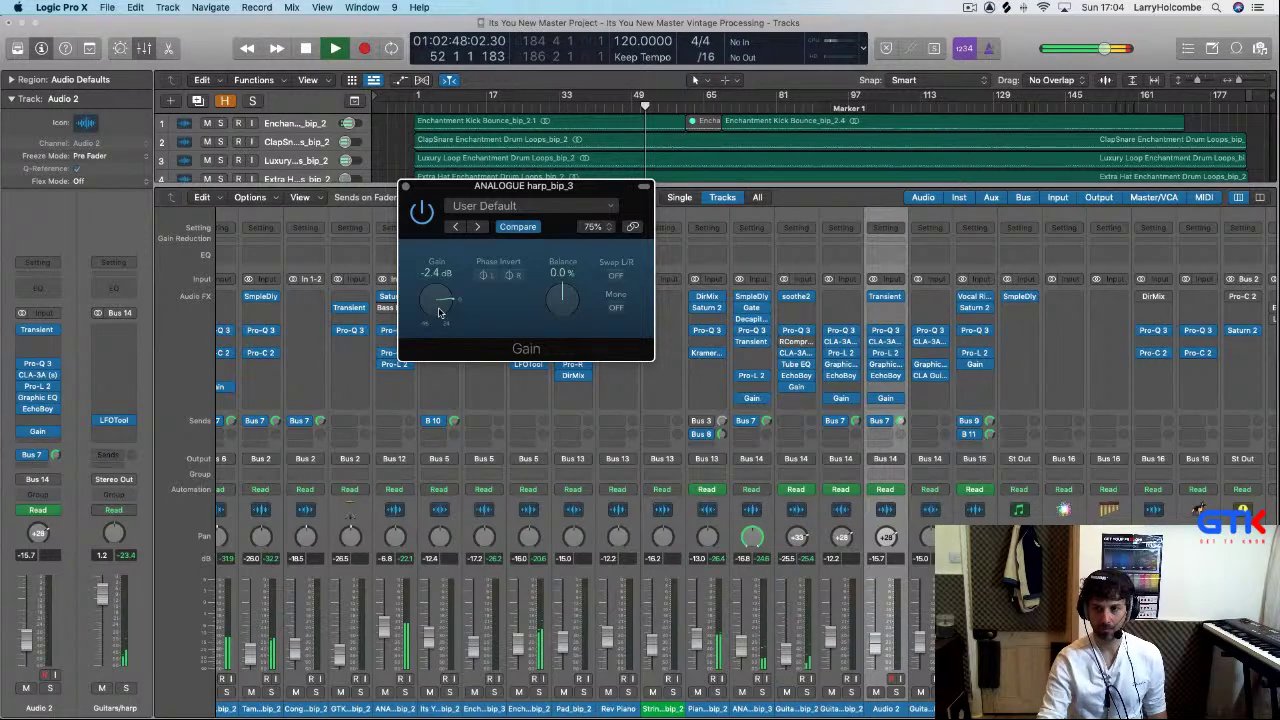
{"action": "left_click", "coordinate": [405, 186]}
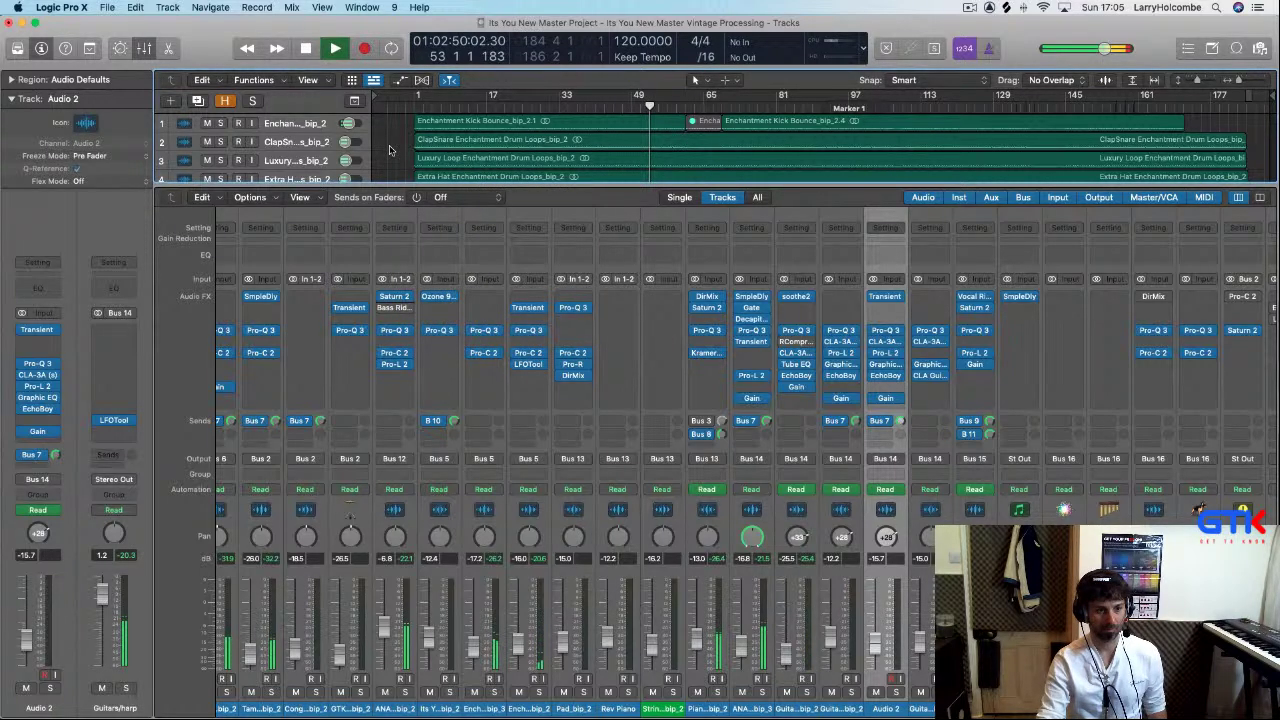
- Reopen the ANALOGUE harp_bip_3 channel's Gain plug-in and readjust the gain to about -1.5 dB
{"action": "left_click", "coordinate": [751, 398]}
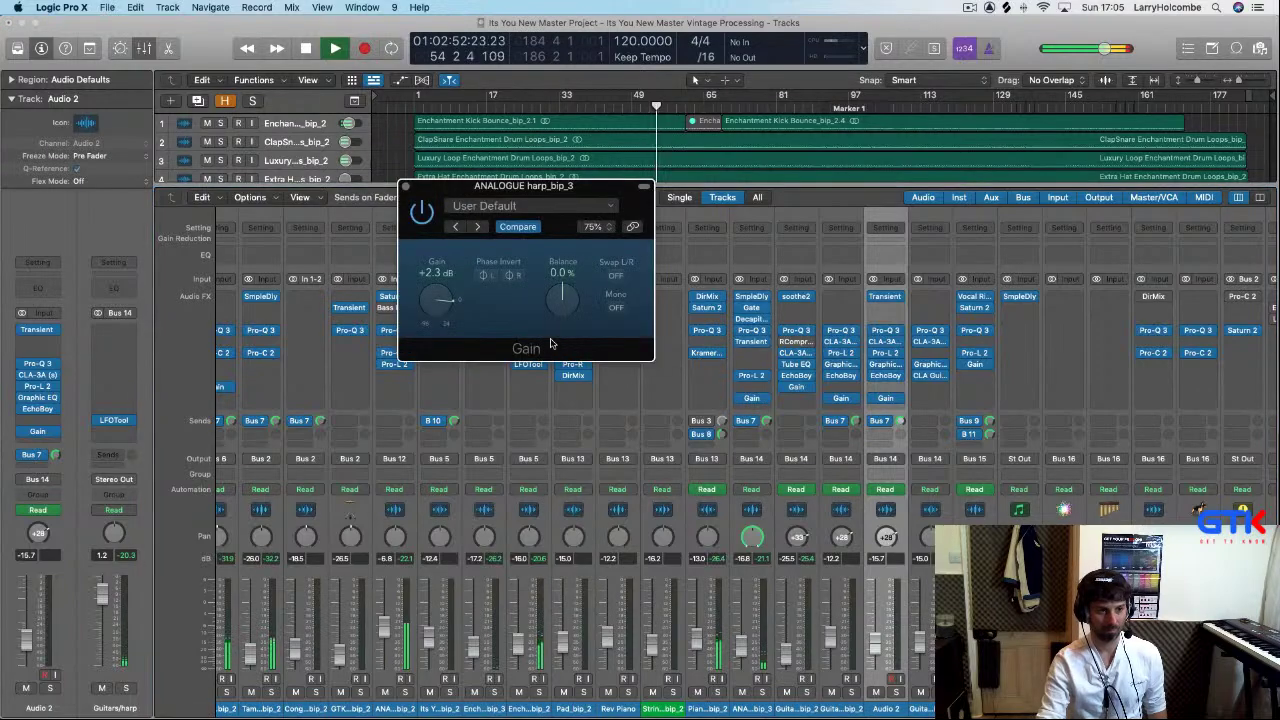
{"action": "left_click_drag", "start_coordinate": [436, 302], "coordinate": [428, 320]}
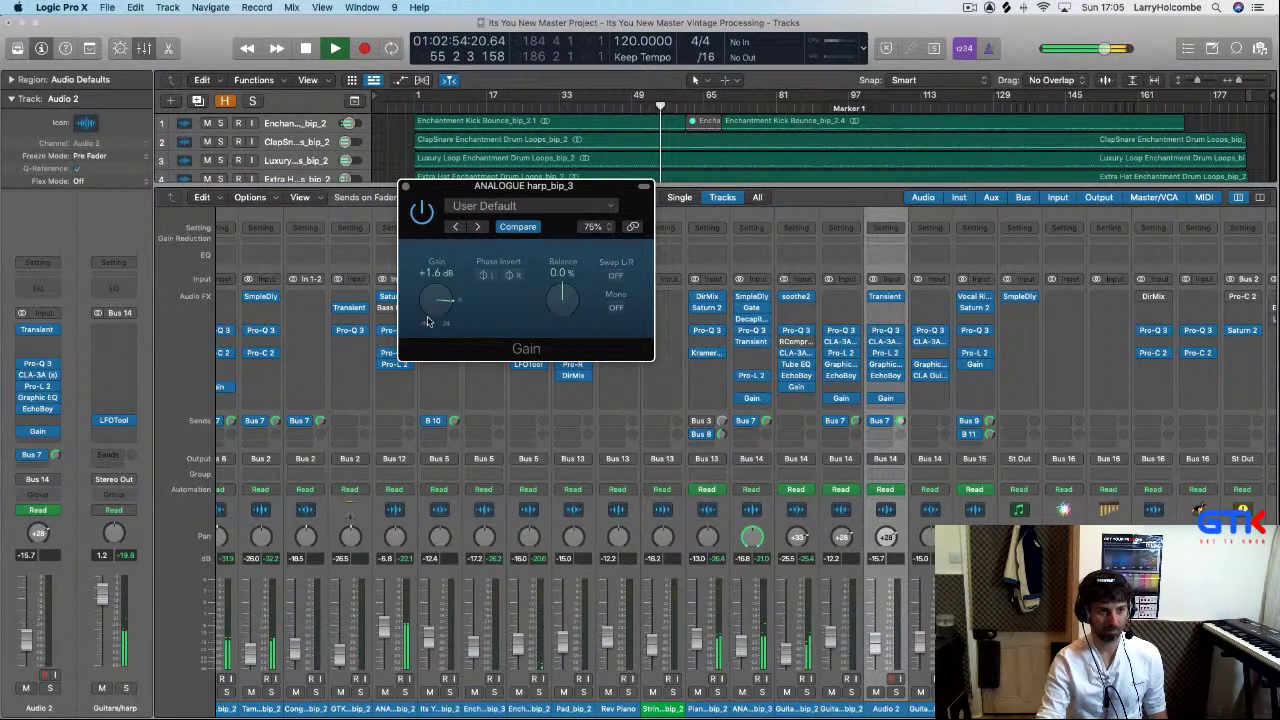
{"action": "left_click_drag", "start_coordinate": [427, 321], "coordinate": [440, 362]}
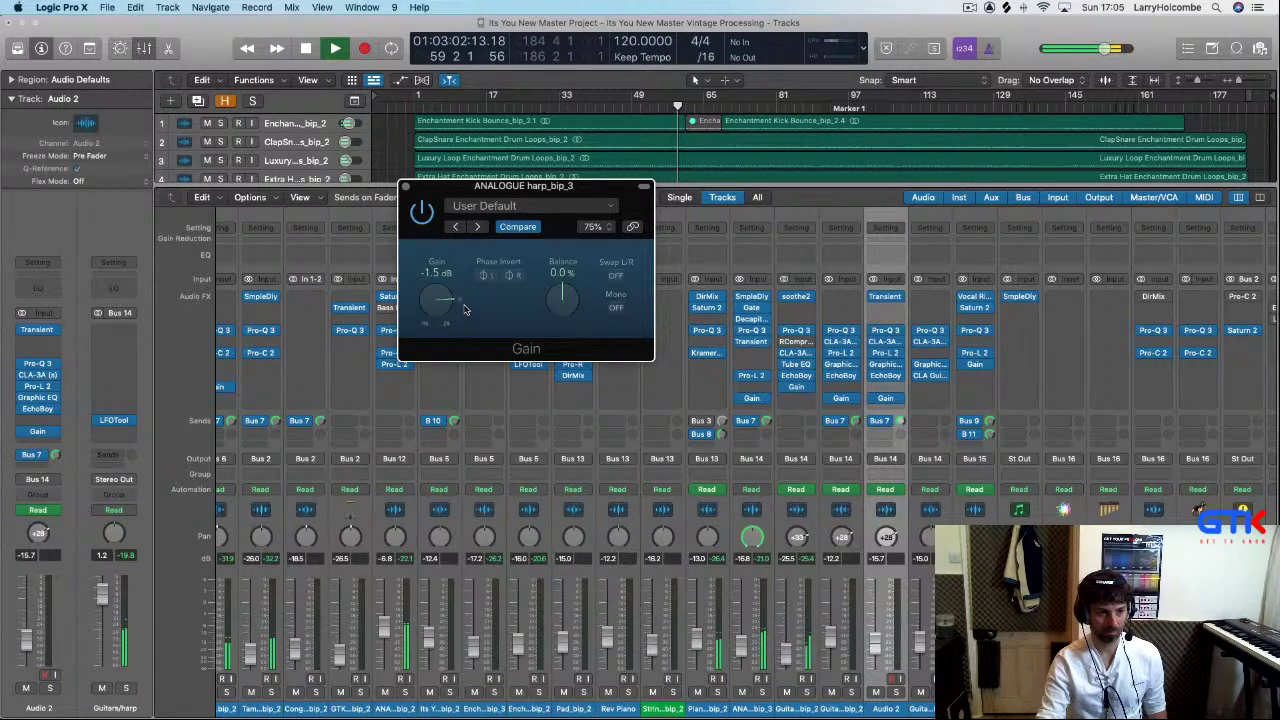
{"action": "left_click_drag", "start_coordinate": [463, 309], "coordinate": [441, 317]}
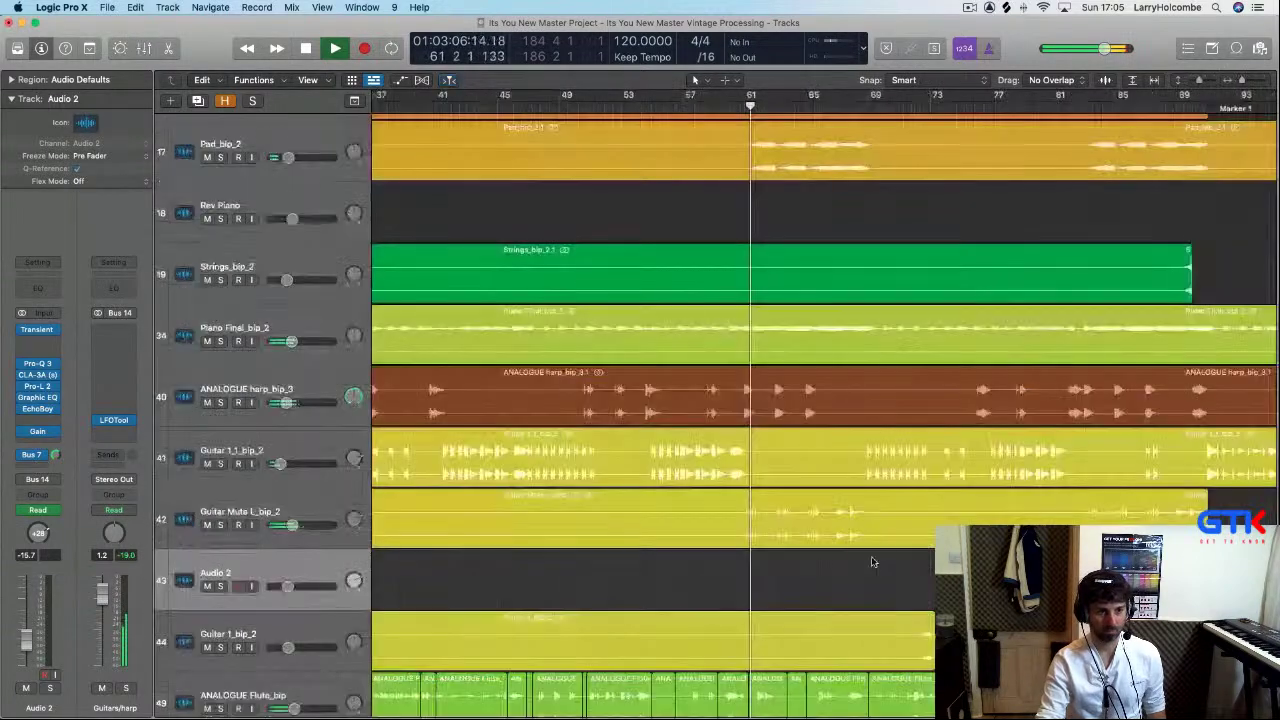
- Examine the ANALOGUE harp_bip_3 region's waveform in the arrangement, return to the full track overview and stop playback
{"action": "left_click", "coordinate": [793, 494], "text": "ctrl+alt"}
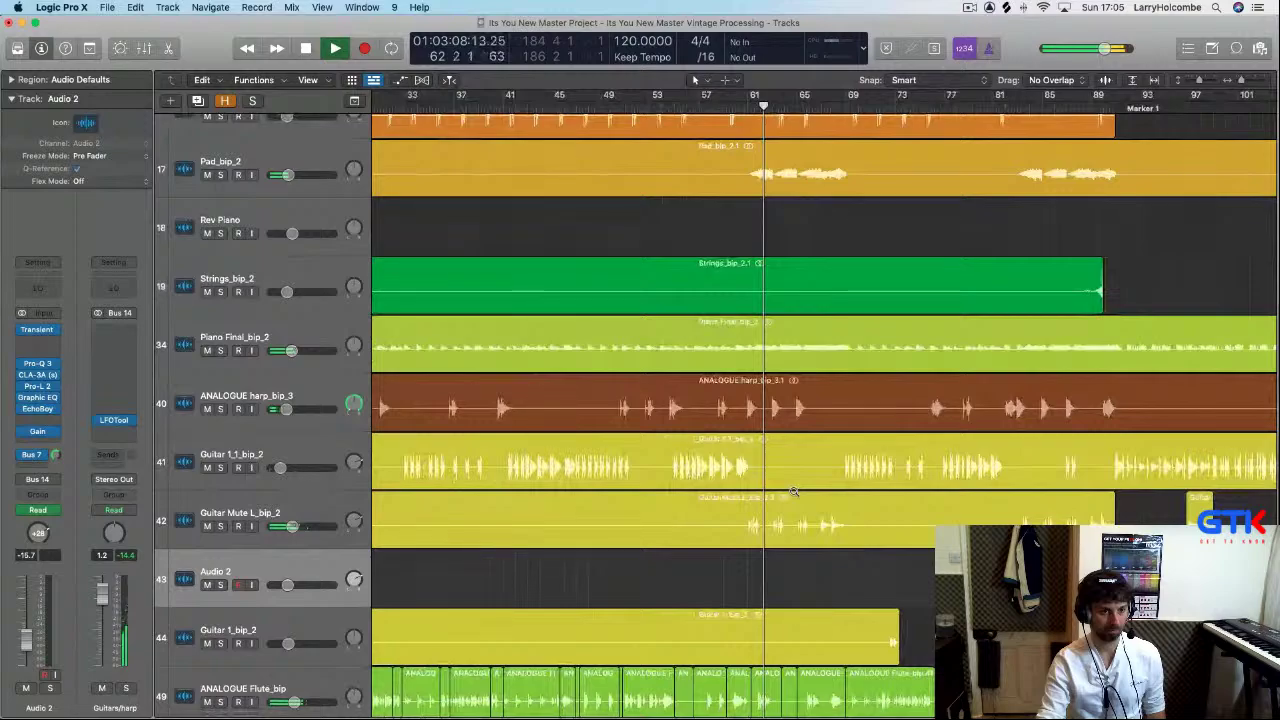
{"action": "left_click", "coordinate": [654, 400], "text": "ctrl+alt"}
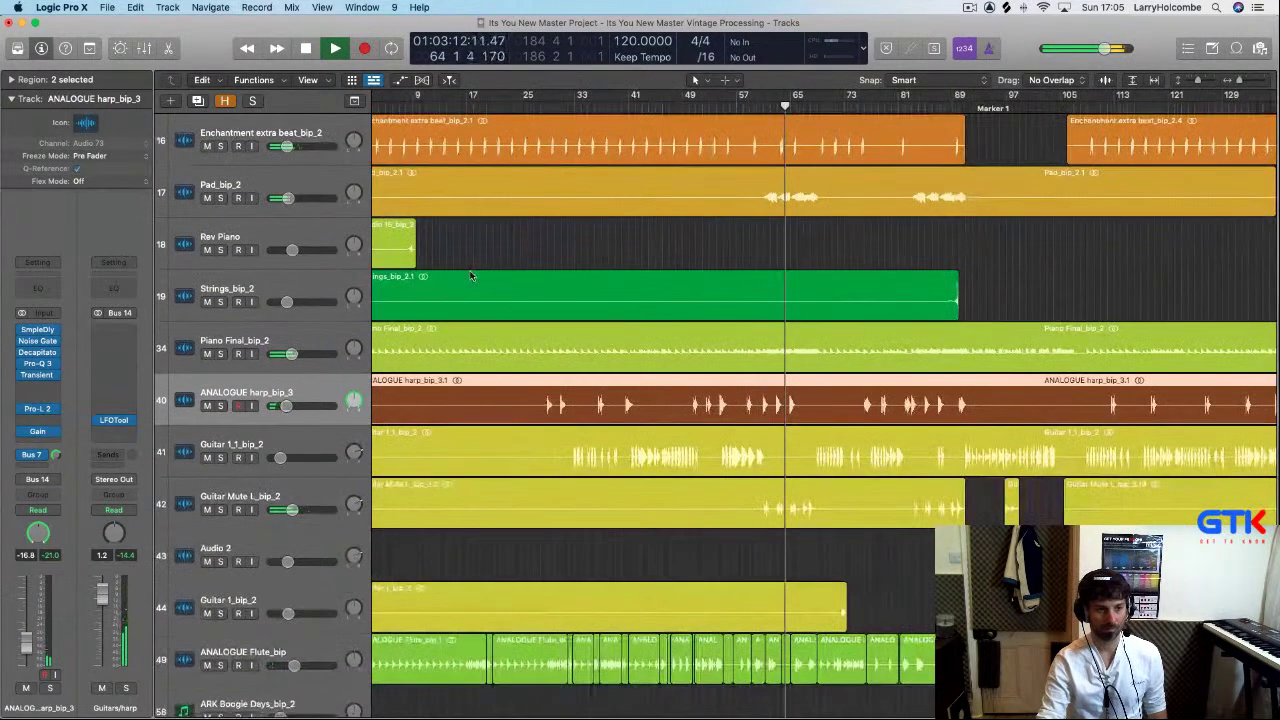
{"action": "left_click", "coordinate": [484, 249]}
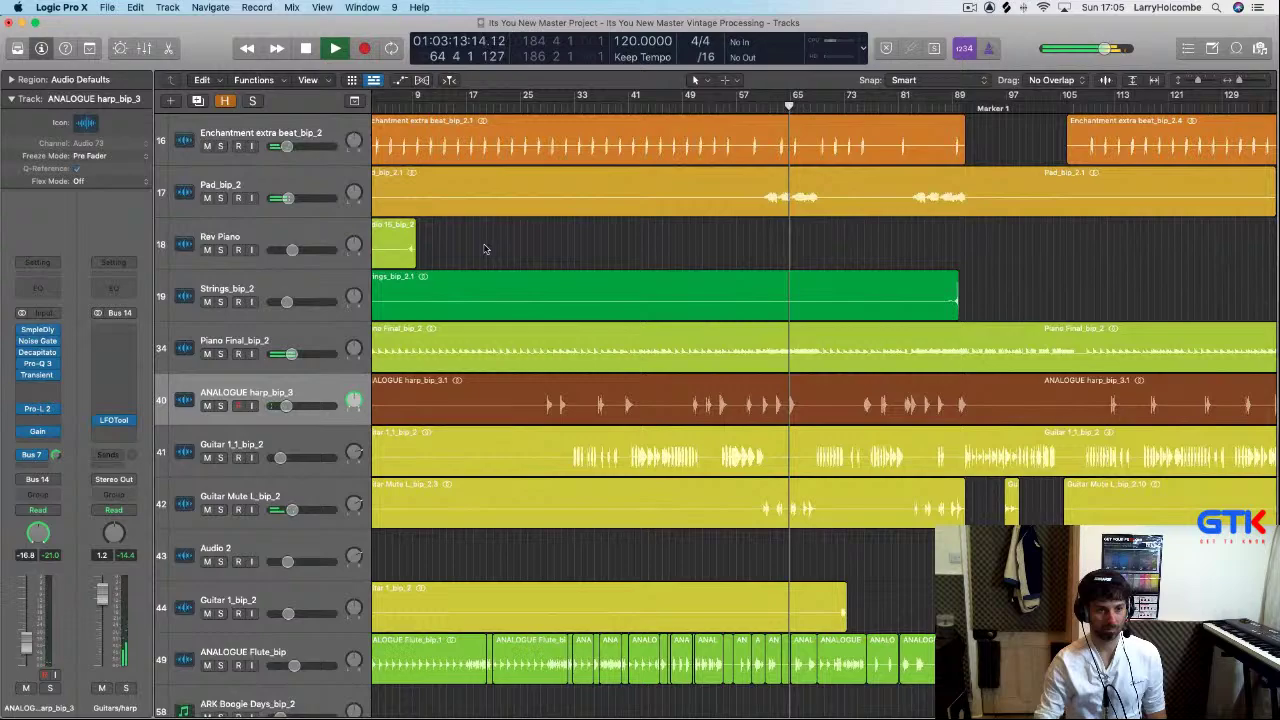
{"action": "left_click", "coordinate": [401, 159], "text": "ctrl+alt"}
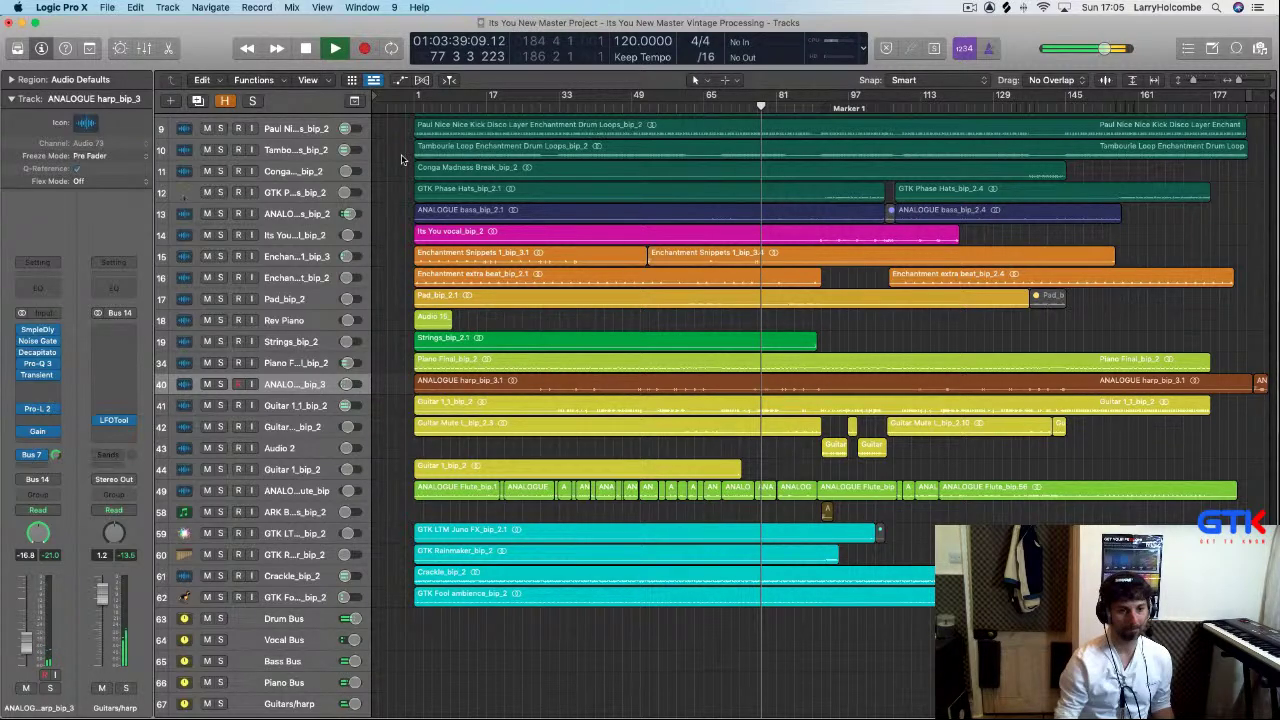
{"action": "key", "text": "space"}
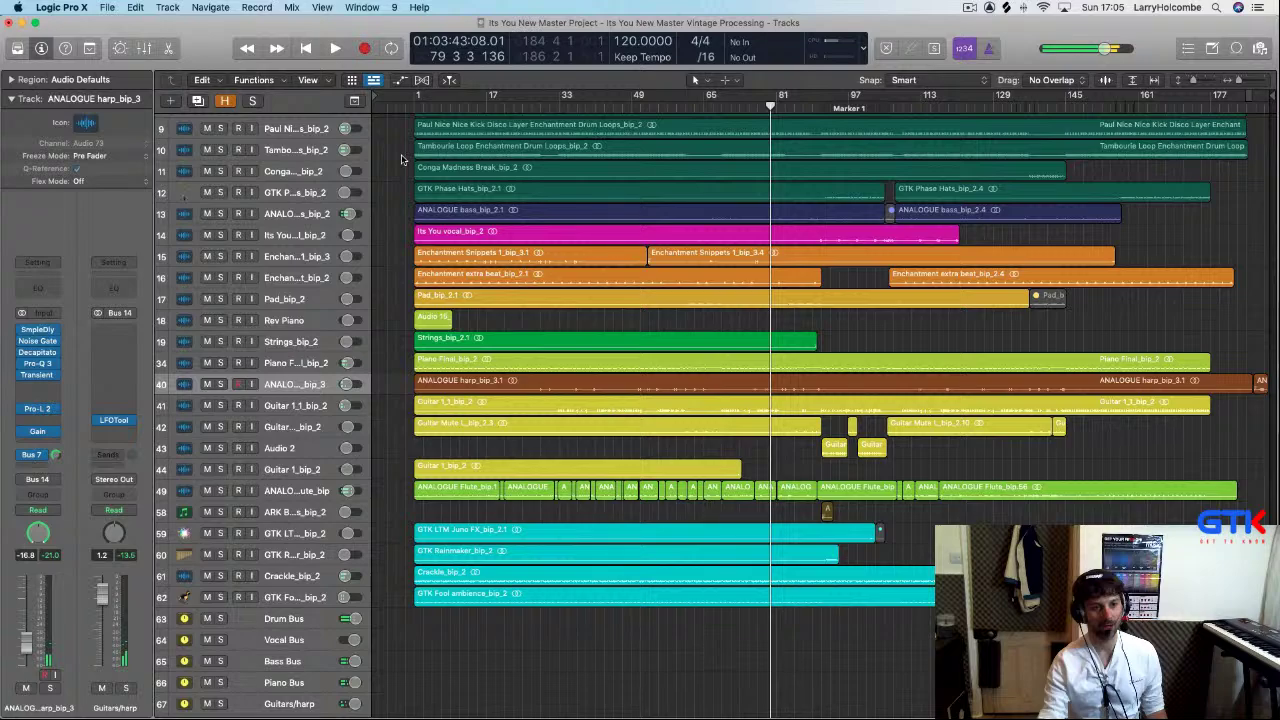
- Play the song from just before Marker 1 while examining the bus and aux channels in the mixer, and stop playback
{"action": "key", "text": "x"}
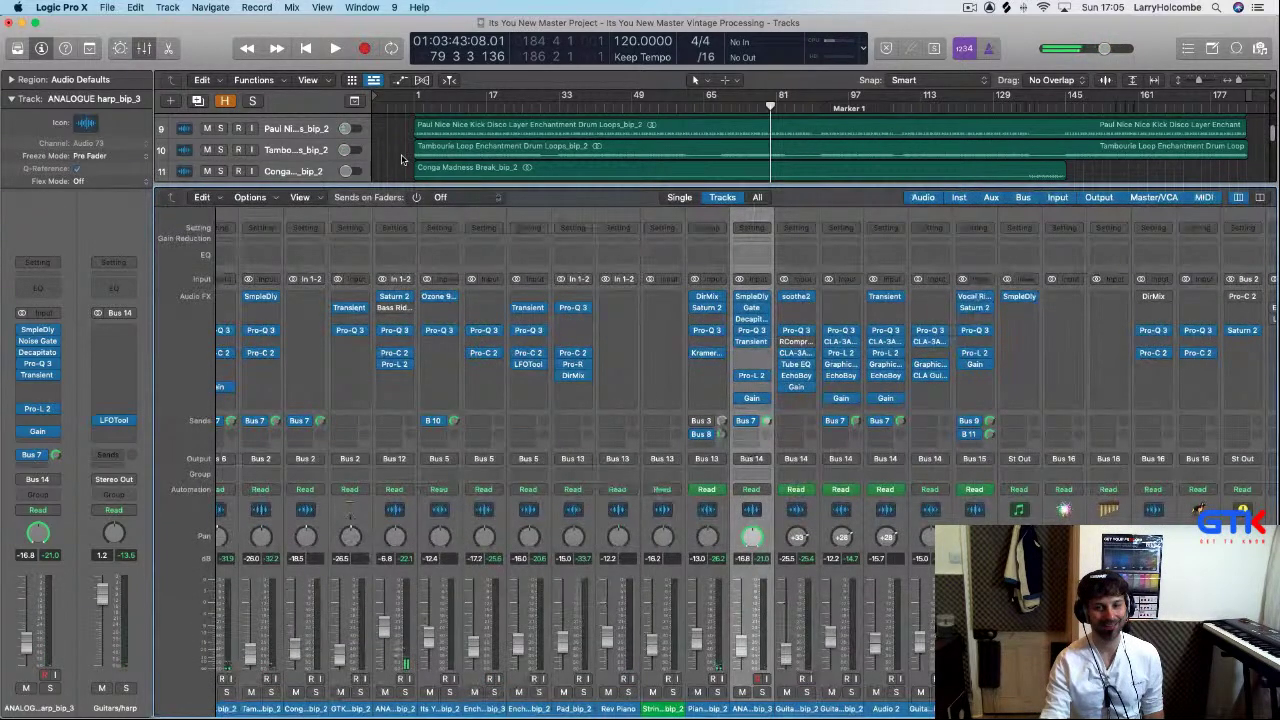
{"action": "scroll", "coordinate": [858, 484], "scroll_direction": "right", "scroll_amount": 10}
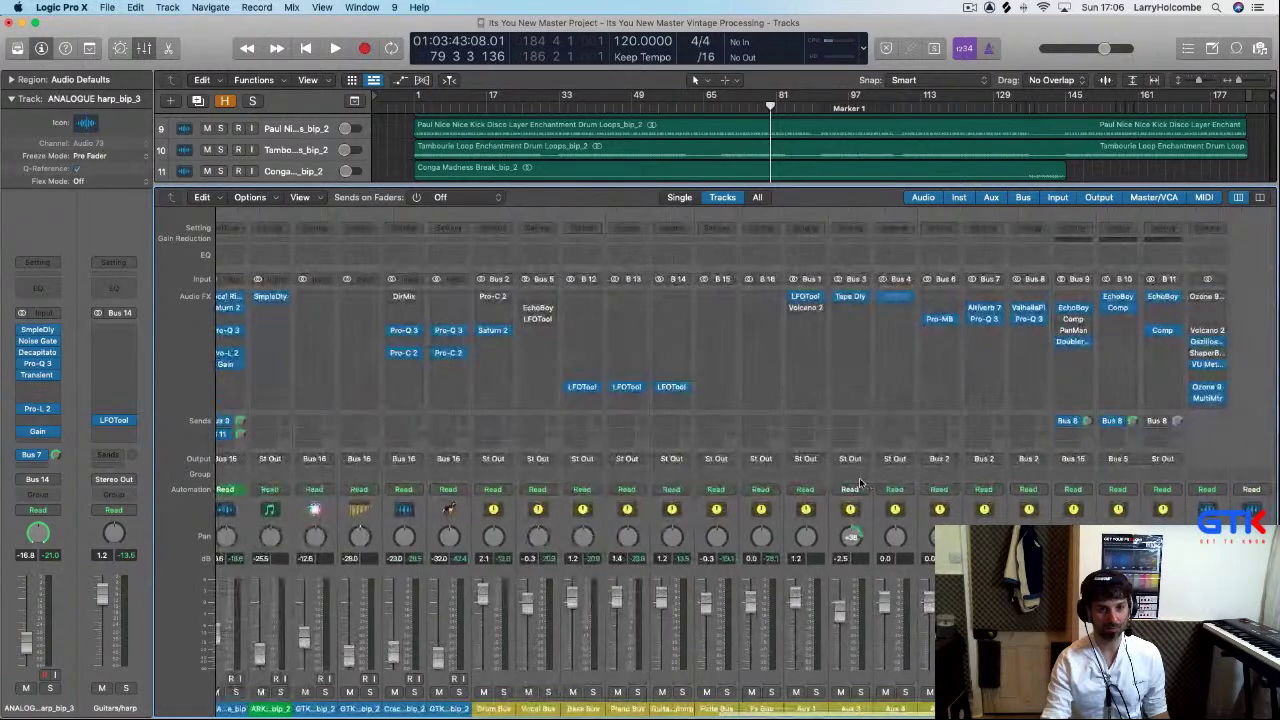
{"action": "key", "text": "x"}
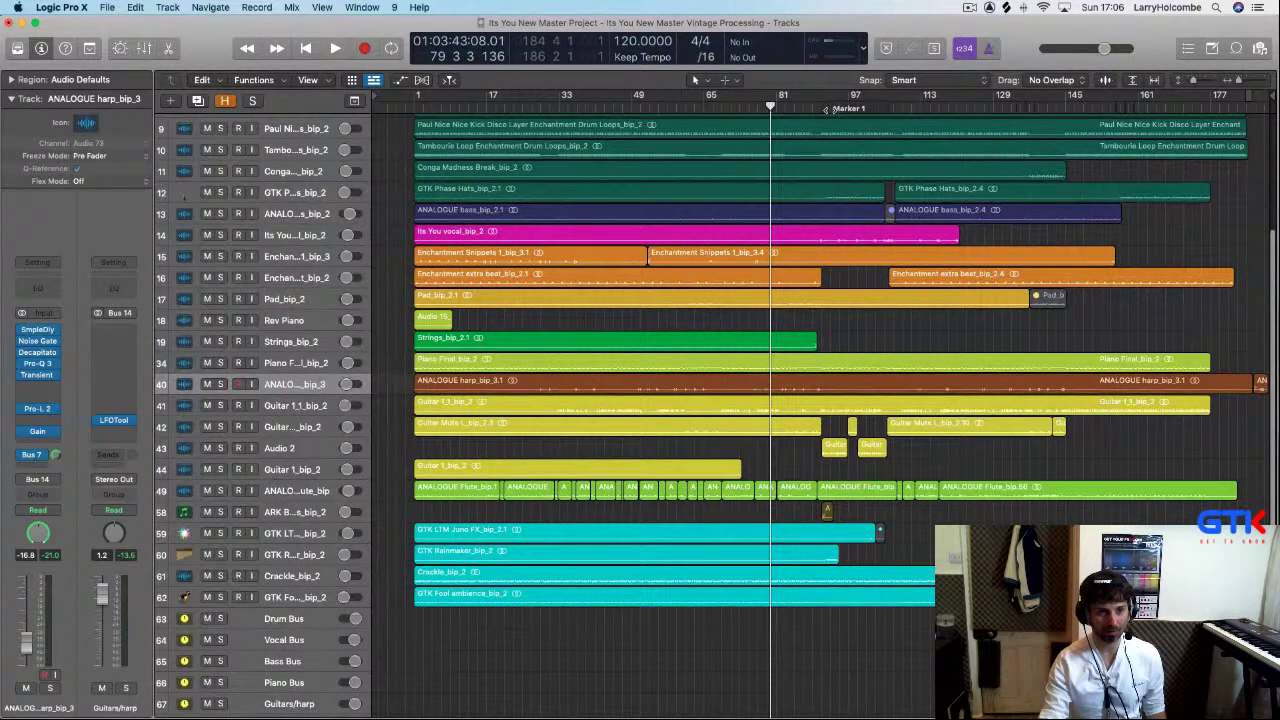
{"action": "left_click", "coordinate": [826, 108]}
{"action": "key", "text": "space"}
{"action": "key", "text": "x"}
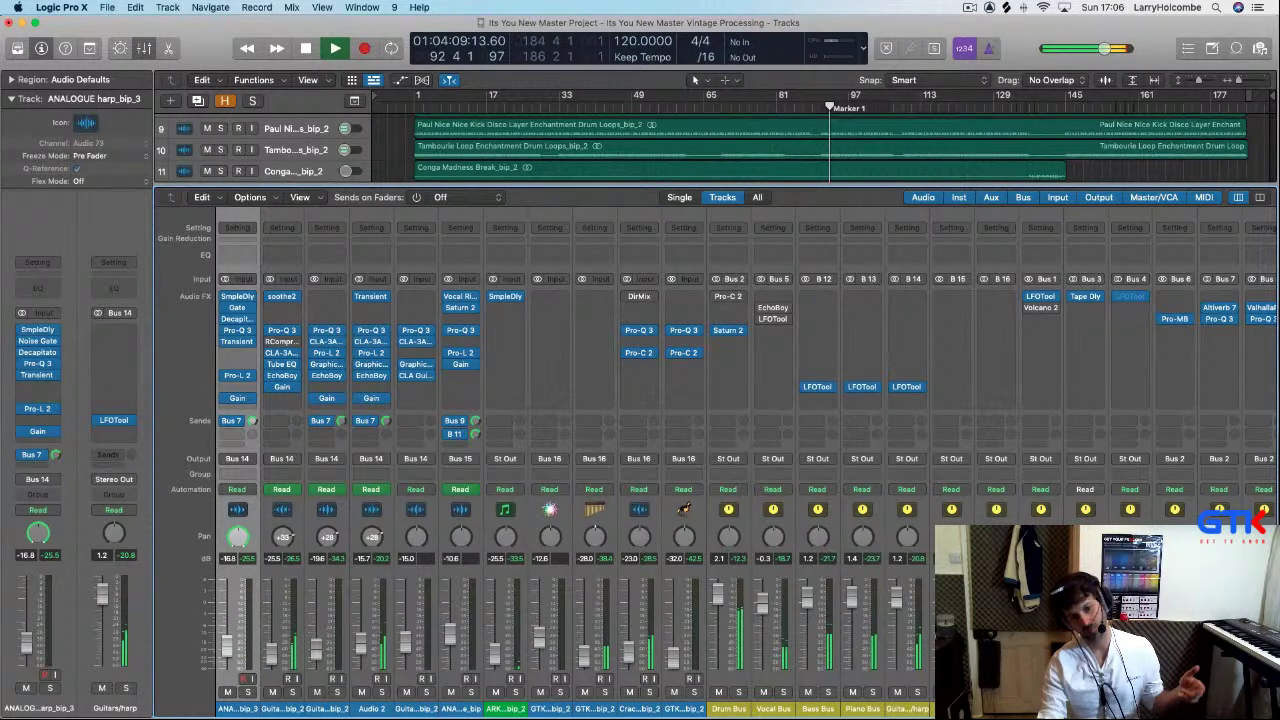
{"action": "scroll", "coordinate": [575, 450], "scroll_direction": "right", "scroll_amount": 4}
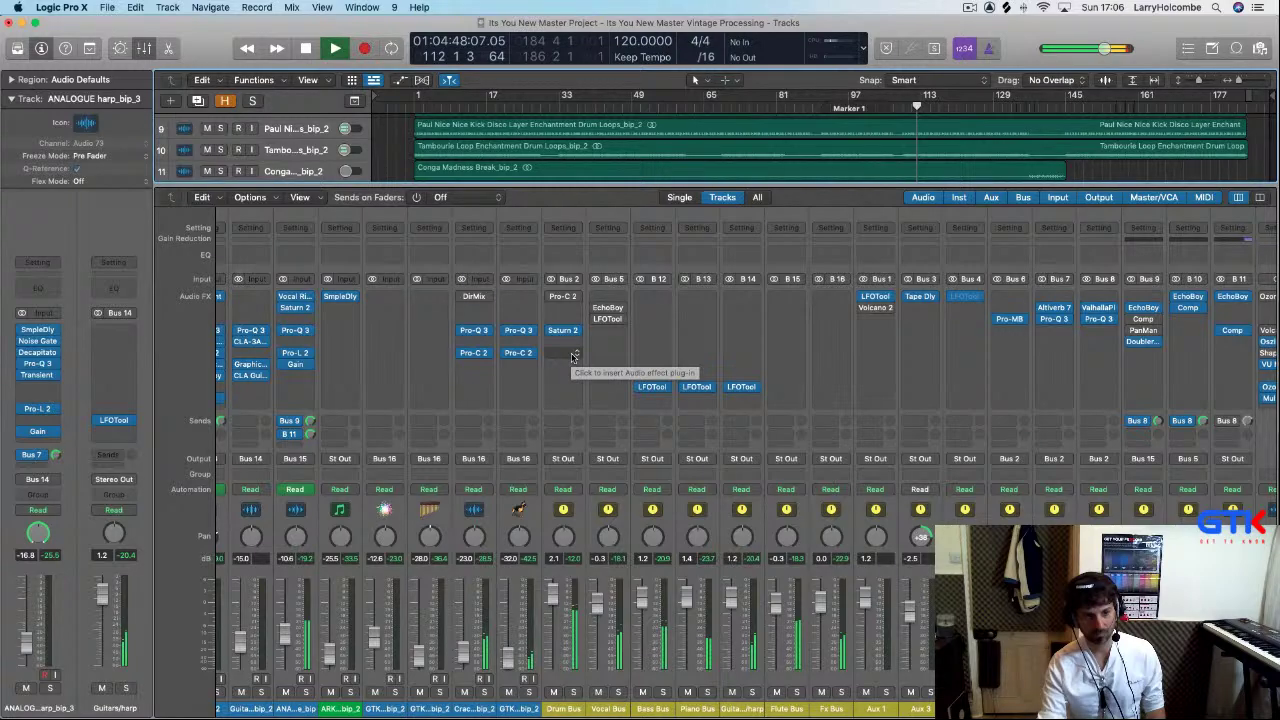
{"action": "scroll", "coordinate": [573, 357], "scroll_direction": "right", "scroll_amount": 3}
{"action": "key", "text": "space"}
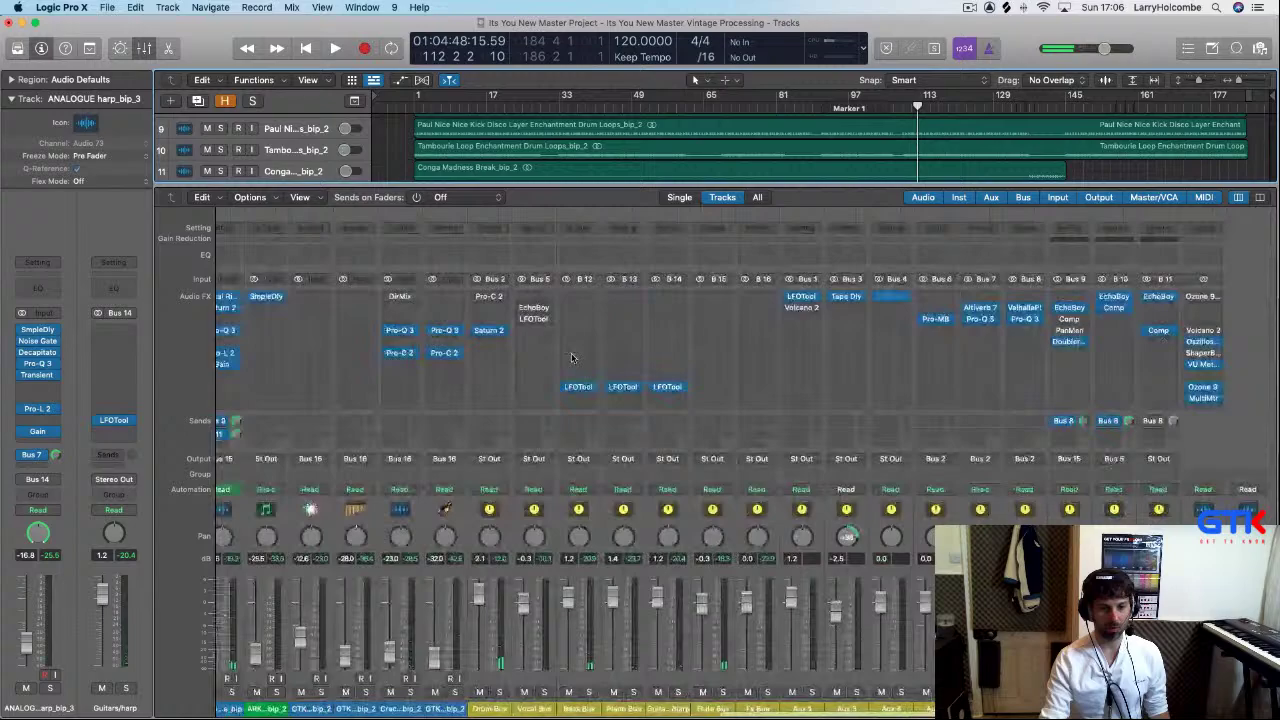
{"action": "key", "text": "x"}
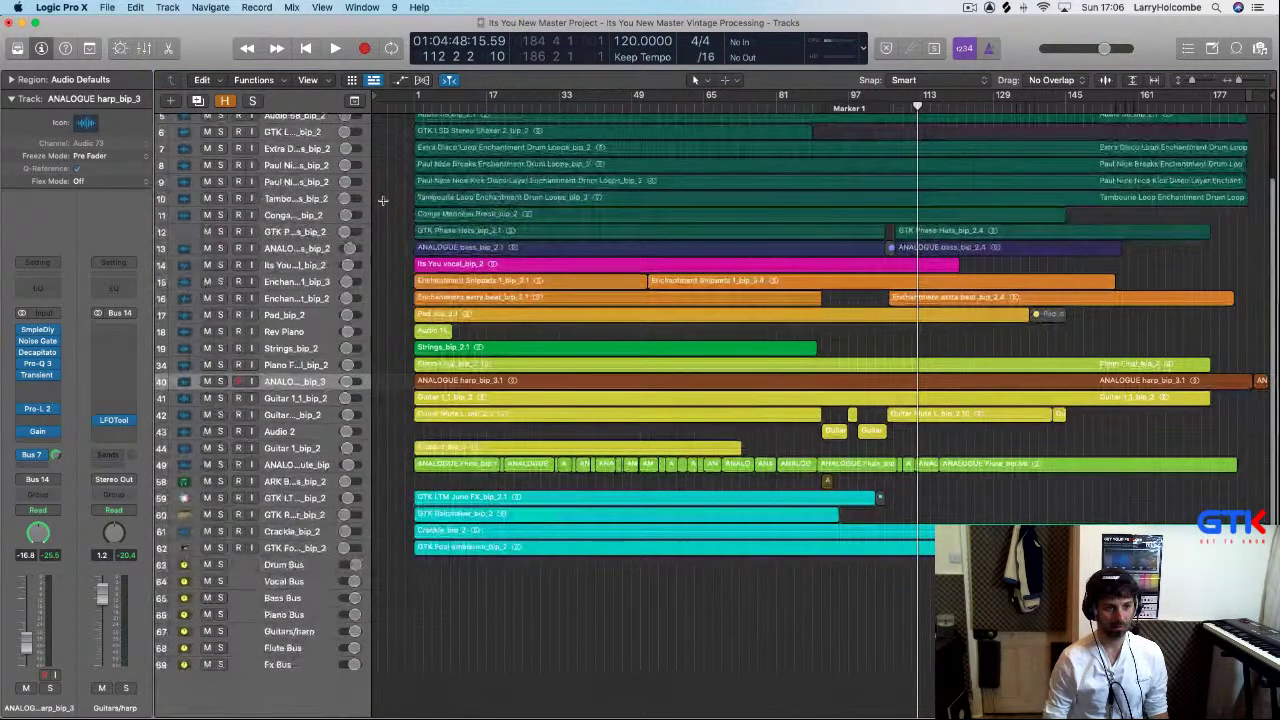
- Shrink the track heights until every track fits, and show the Drum Bus to Fx Bus channels in the mixer
{"action": "key", "text": "super+Up"}
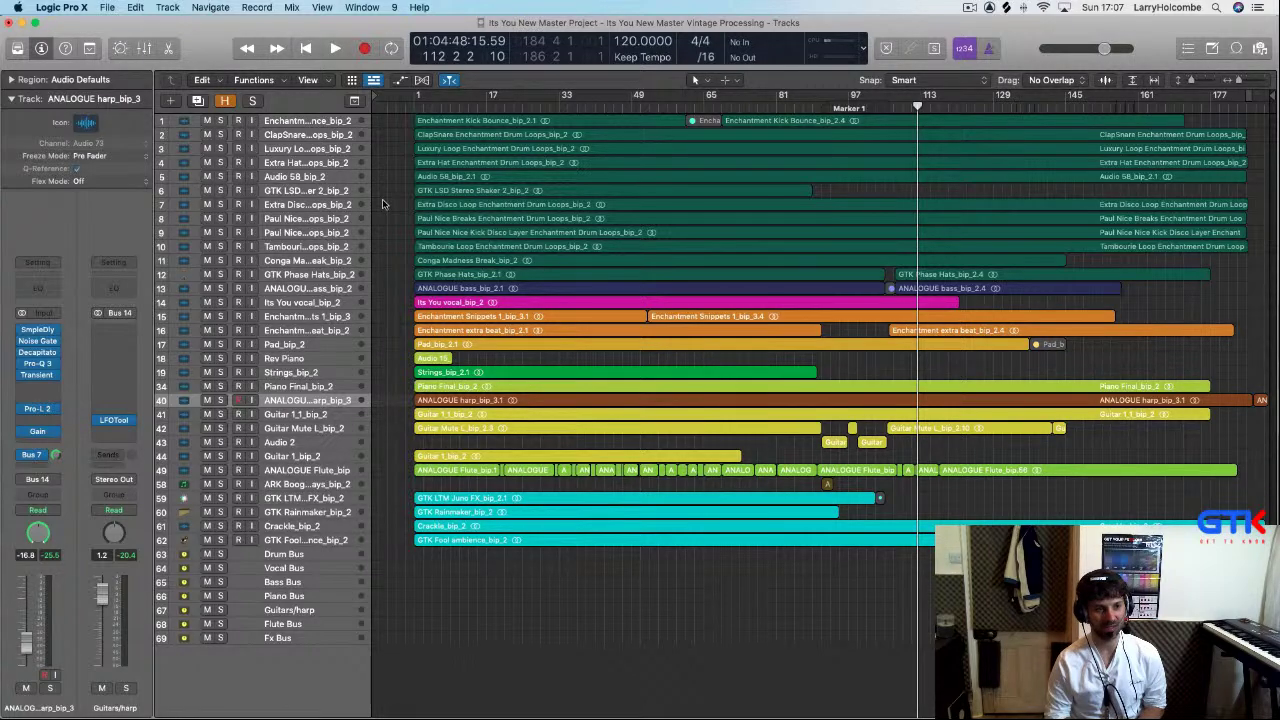
{"action": "key", "text": "x"}
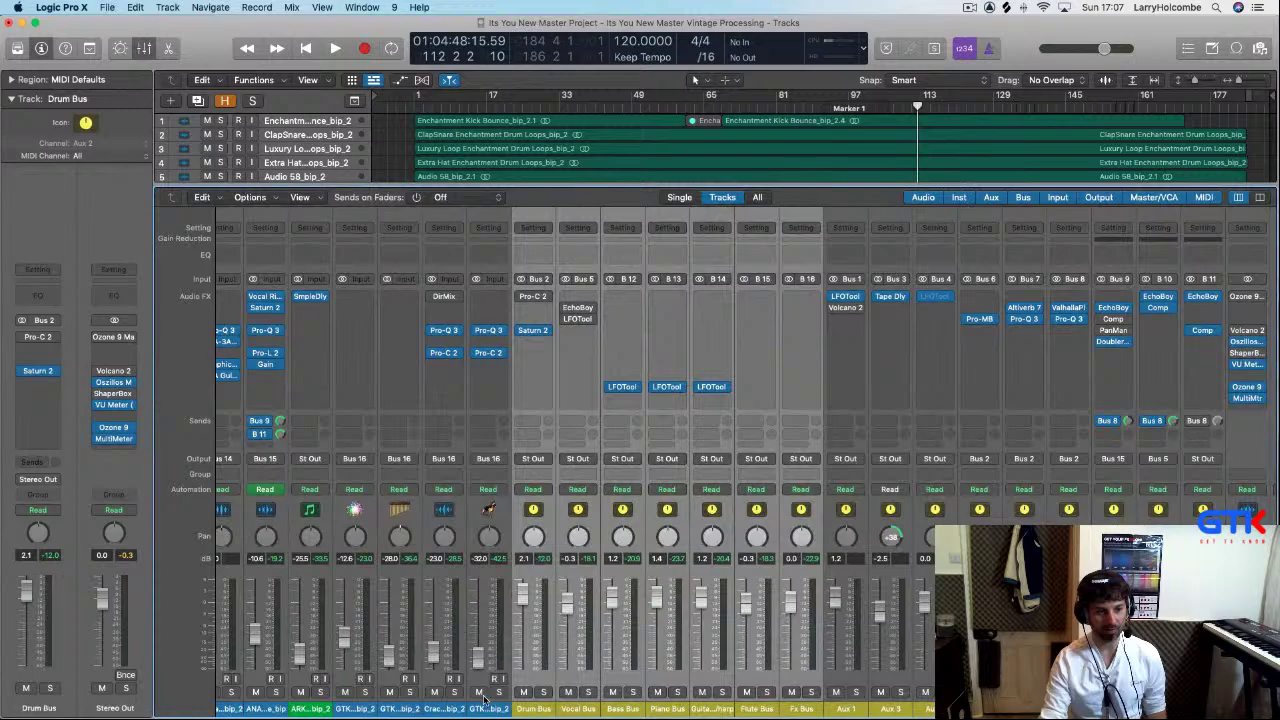
{"action": "left_click", "coordinate": [484, 697]}
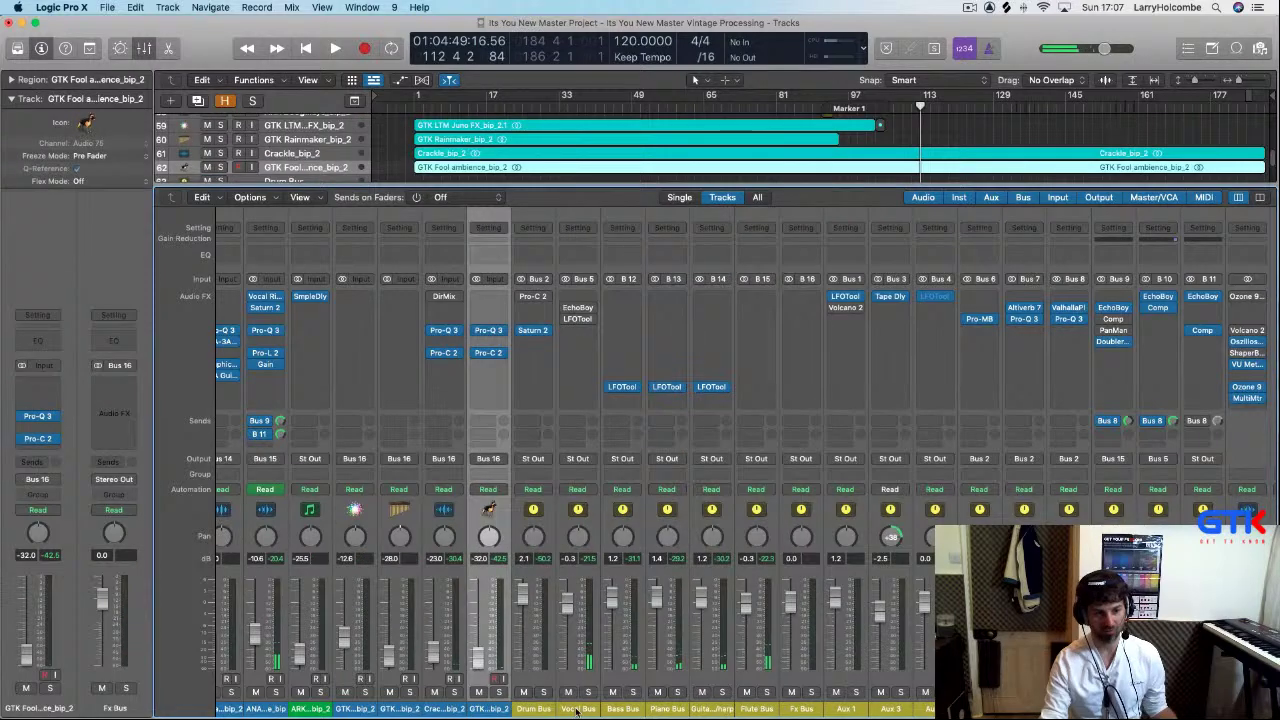
- Add a send from the Drum Bus channel to Bus 17 and set its level to 0.0 dB
{"action": "scroll", "coordinate": [620, 709], "scroll_direction": "right", "scroll_amount": 1}
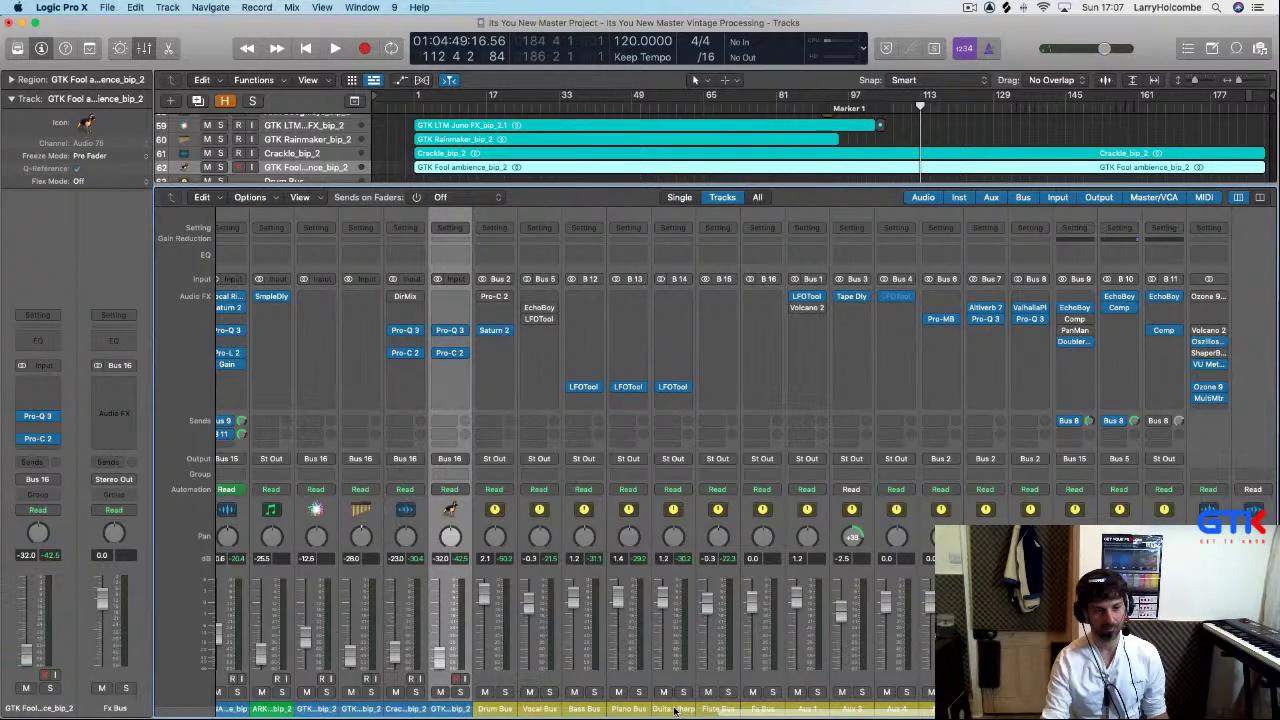
{"action": "left_click", "coordinate": [460, 420]}
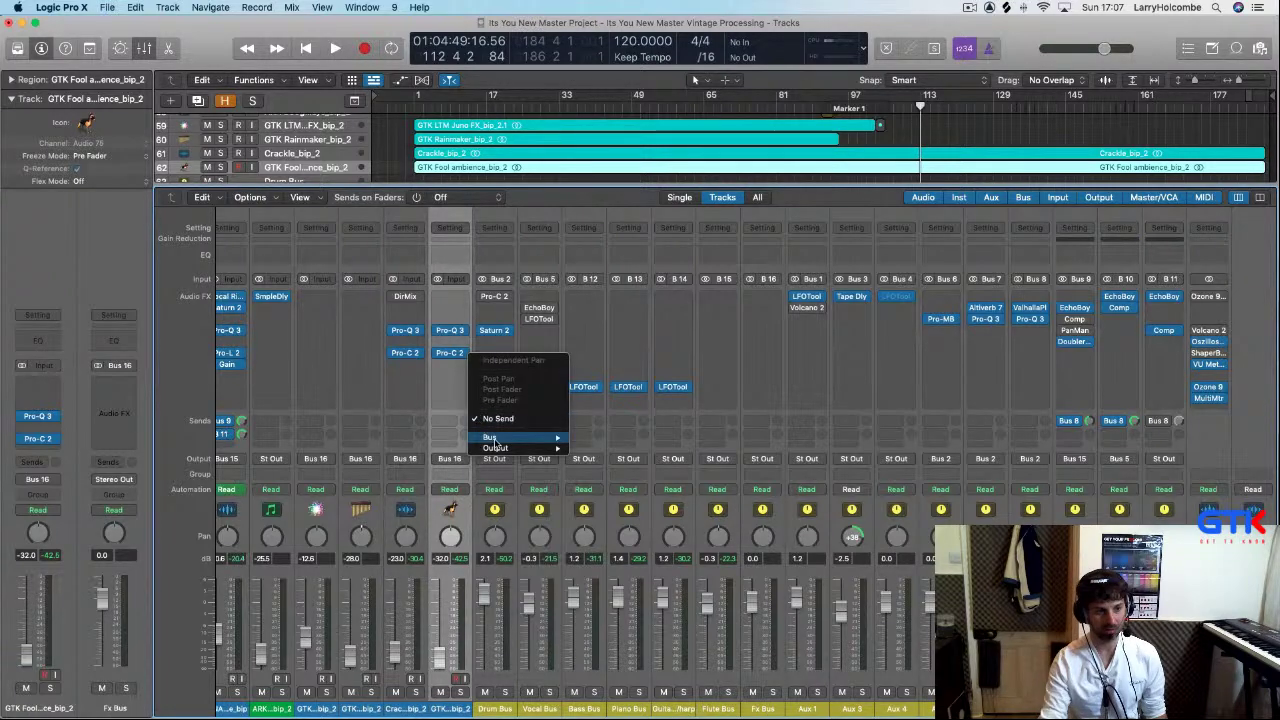
{"action": "left_click", "coordinate": [493, 440]}
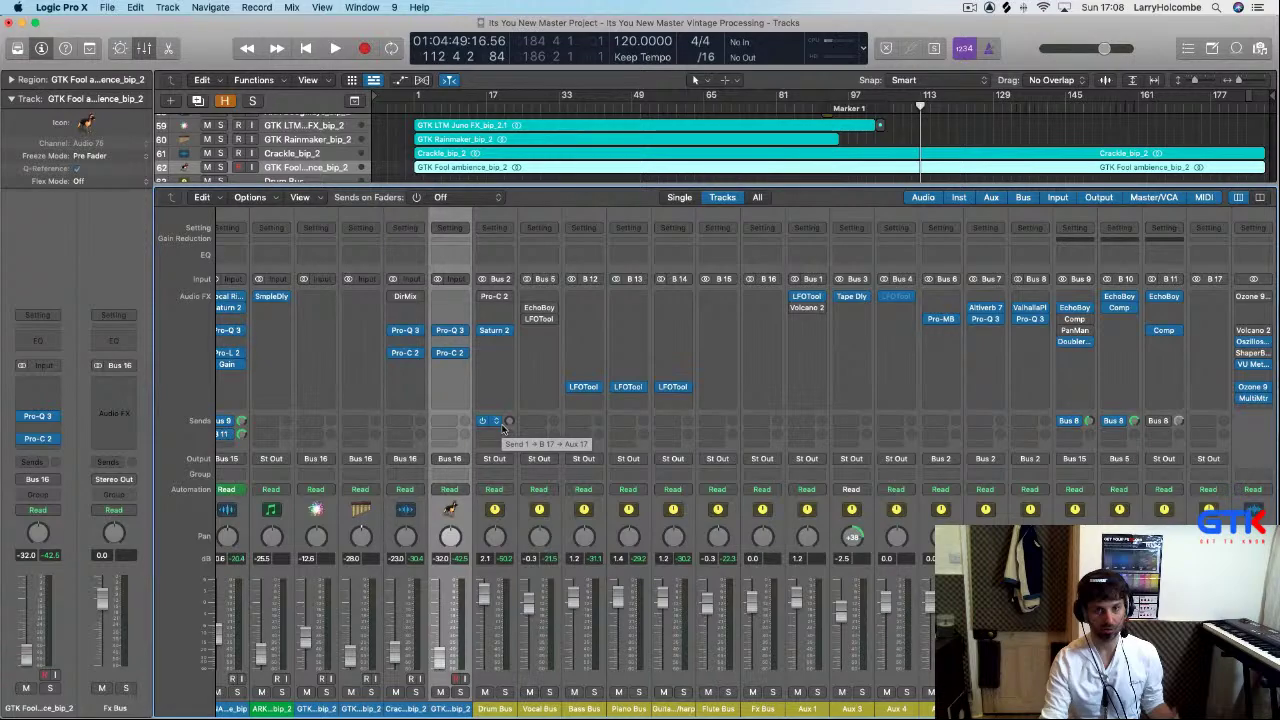
{"action": "left_click", "coordinate": [508, 421], "text": "alt"}
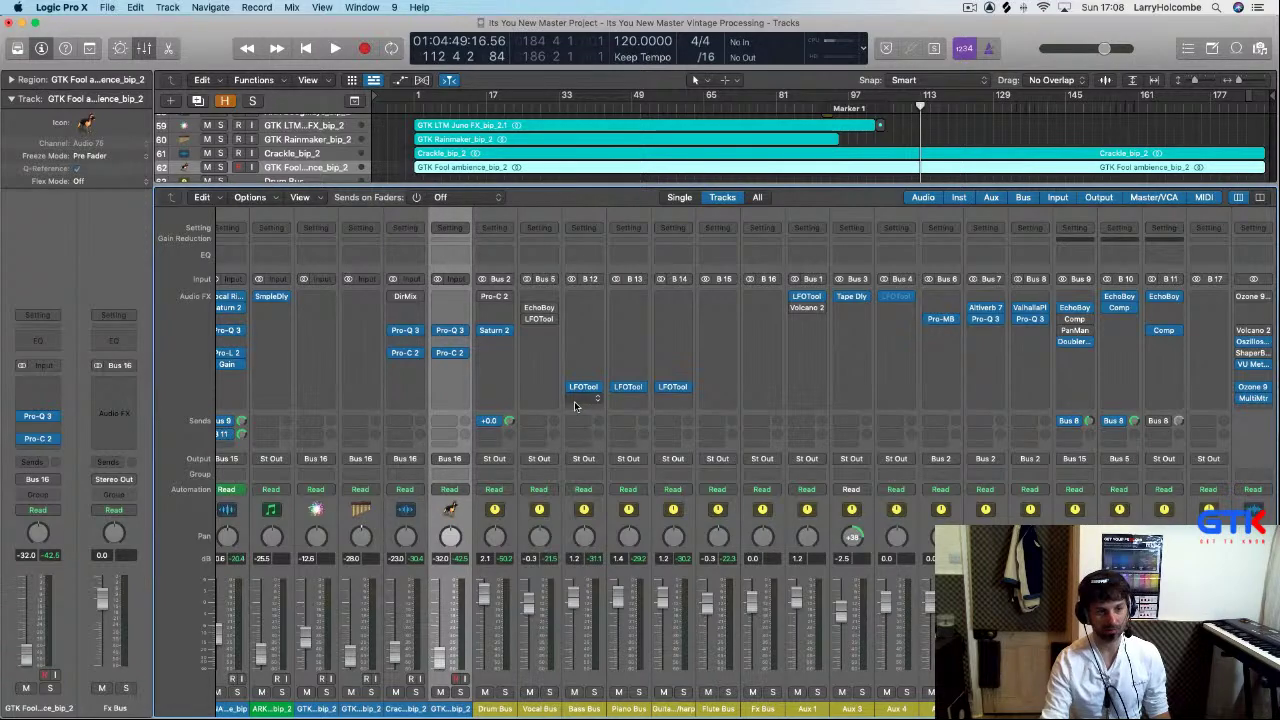
- Insert a Pro-C 2 compressor on Aux 17 and paste the settings copied from the Drum Bus compressor into it
{"action": "scroll", "coordinate": [1110, 620], "scroll_direction": "right", "scroll_amount": 1}
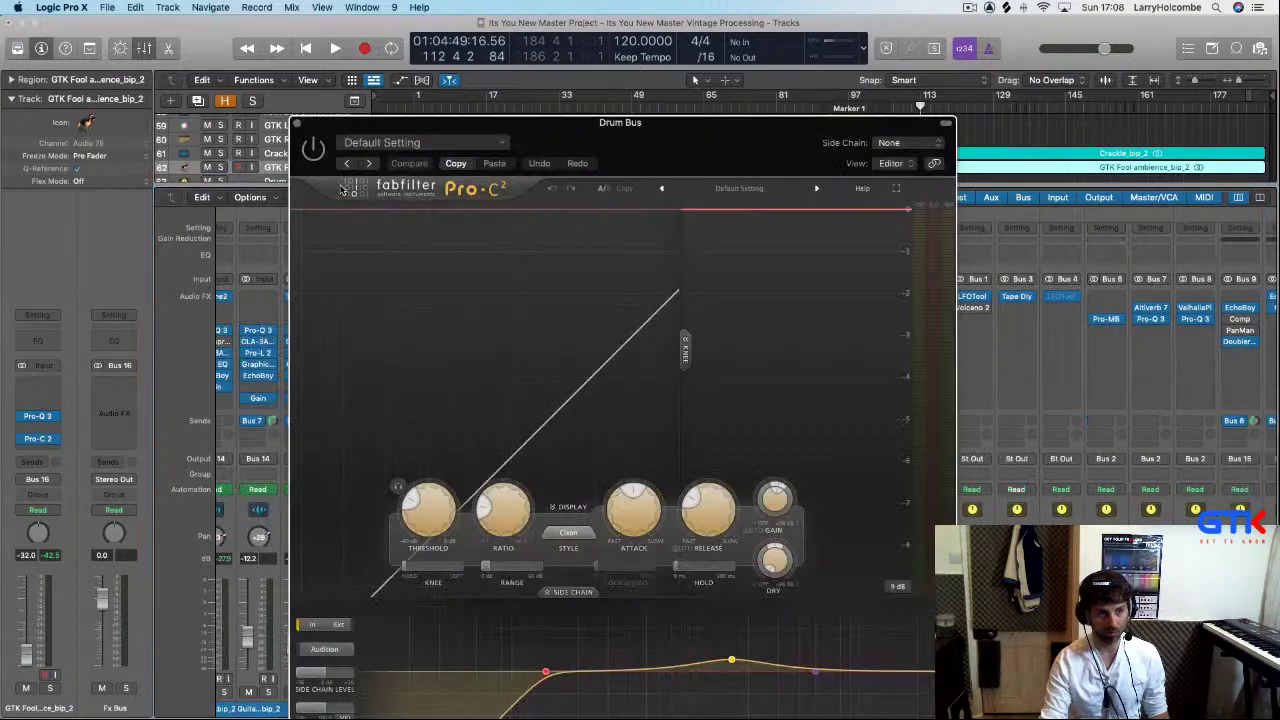
{"action": "mouse_move", "coordinate": [643, 519]}
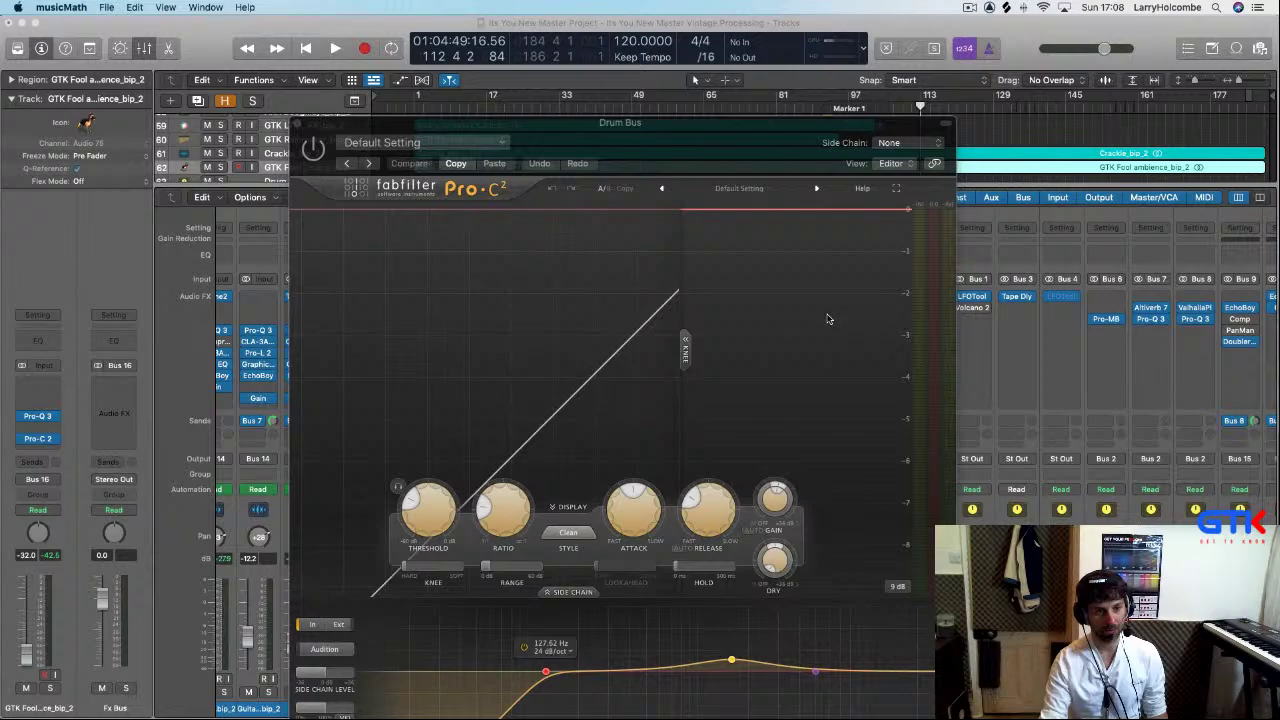
{"action": "left_click", "coordinate": [714, 403]}
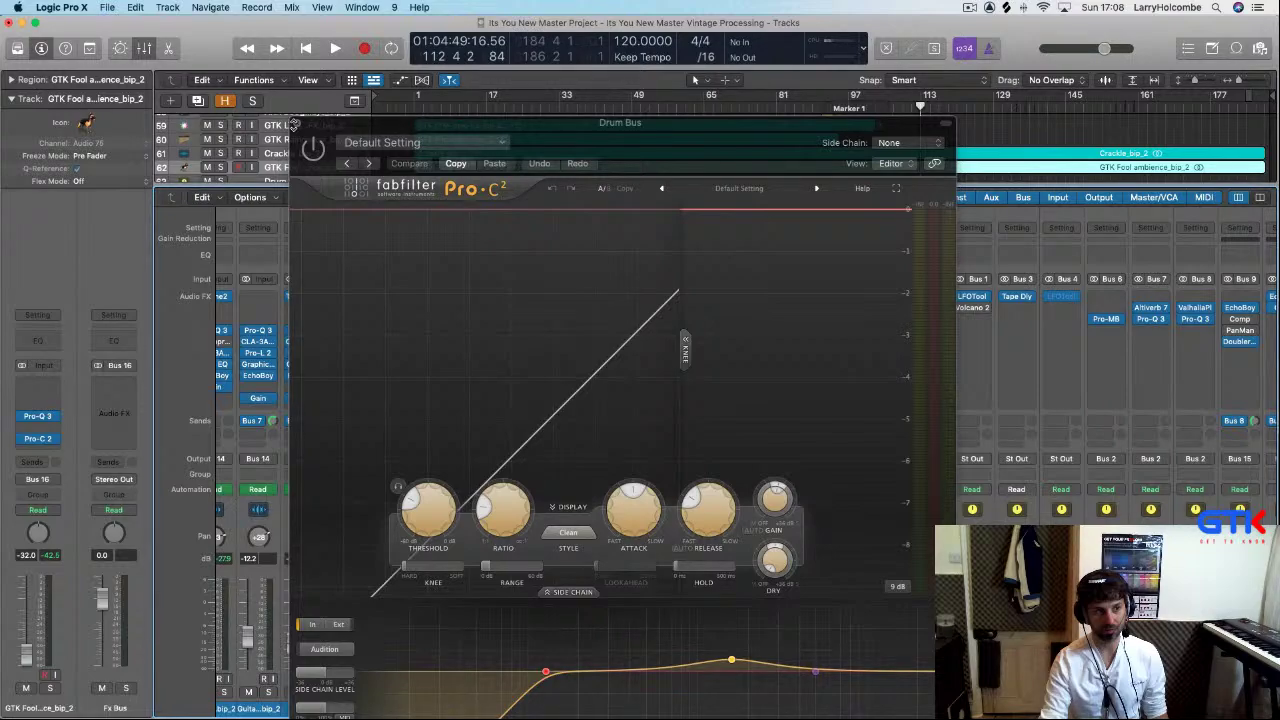
{"action": "left_click", "coordinate": [294, 124]}
{"action": "left_click", "coordinate": [1205, 306]}
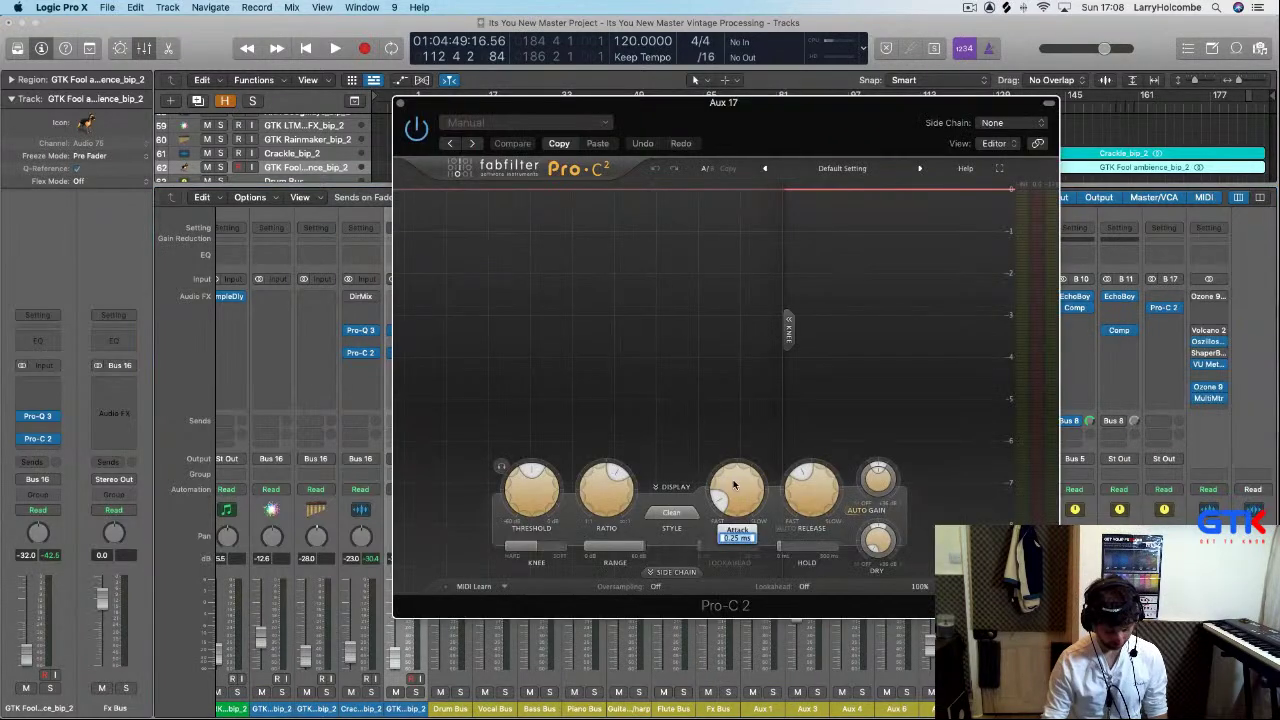
{"action": "left_click_drag", "start_coordinate": [733, 484], "coordinate": [739, 483]}
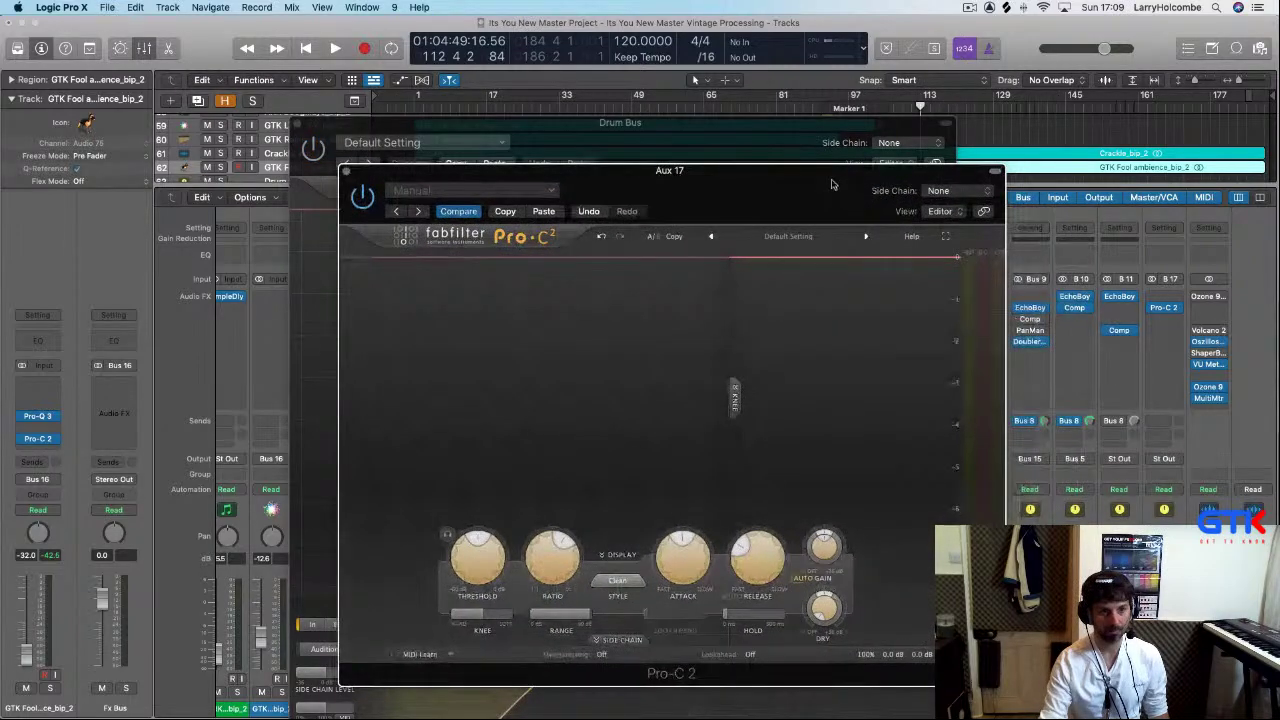
{"action": "left_click", "coordinate": [544, 211]}
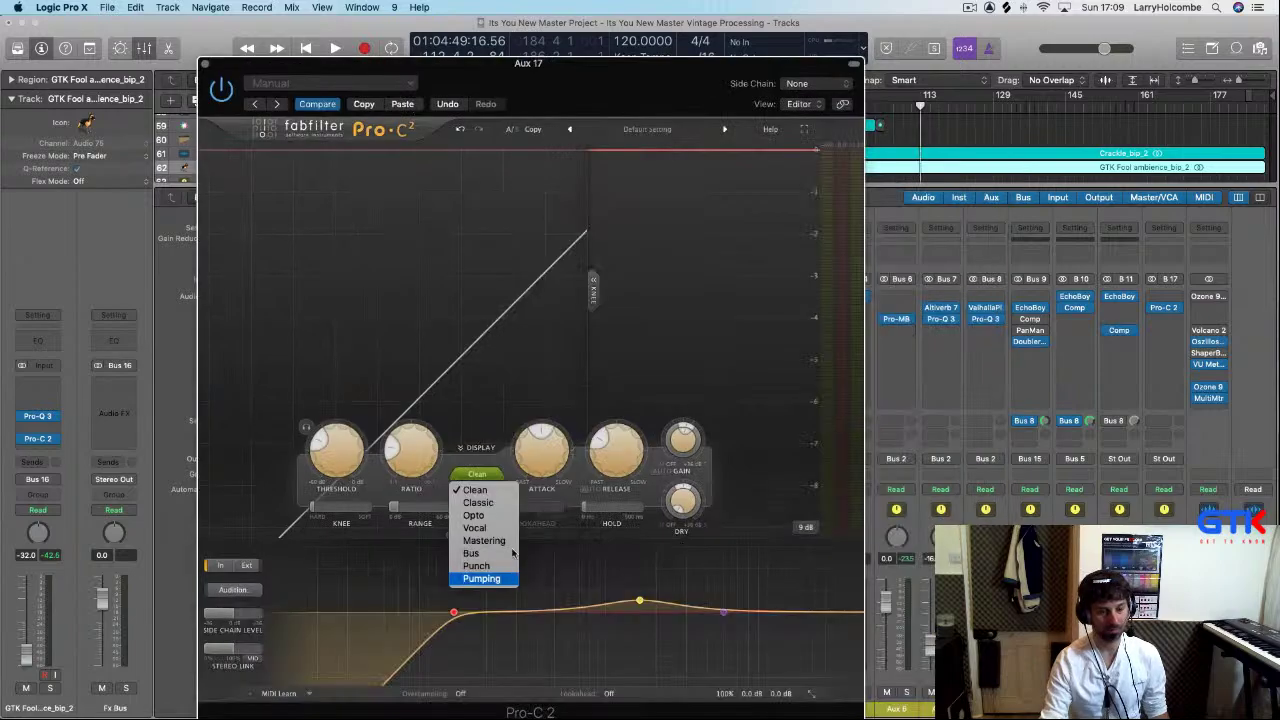
- Set the Aux 17 compressor's style to Pumping, audition it during playback, and check Ozone 9 on the Stereo Out
{"action": "left_click", "coordinate": [480, 577]}
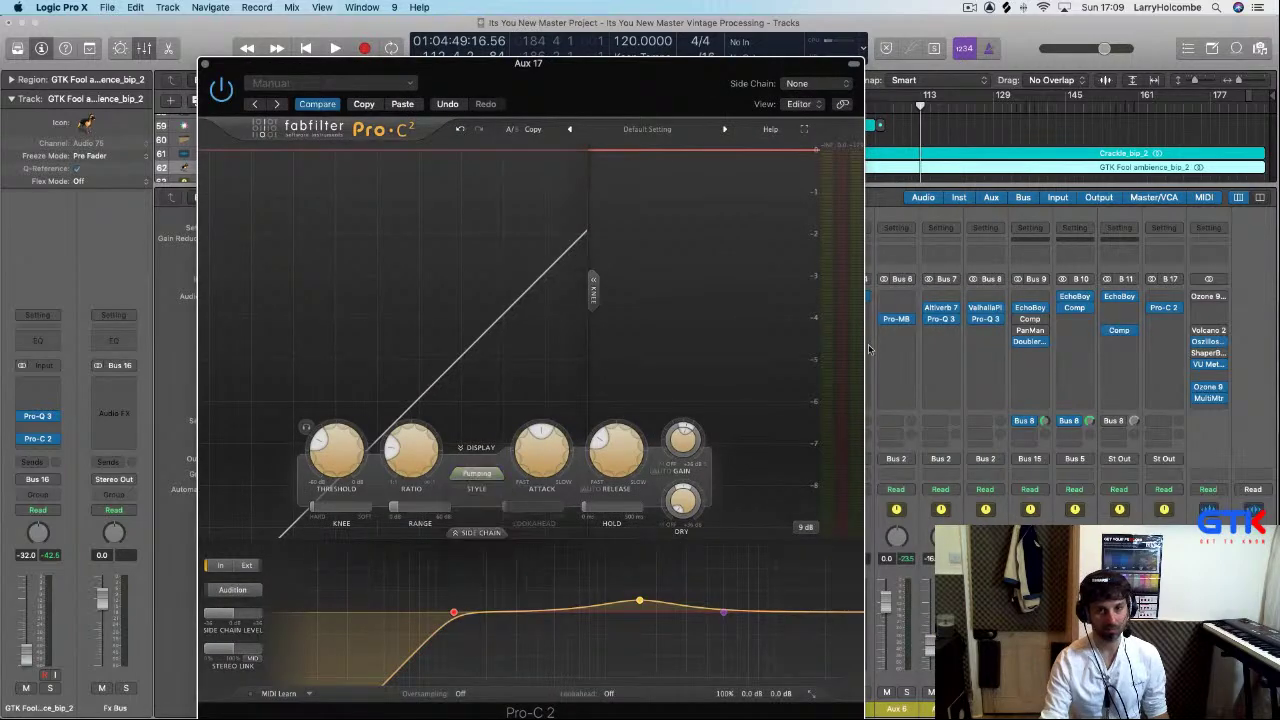
{"action": "left_click_drag", "start_coordinate": [590, 71], "coordinate": [550, 43]}
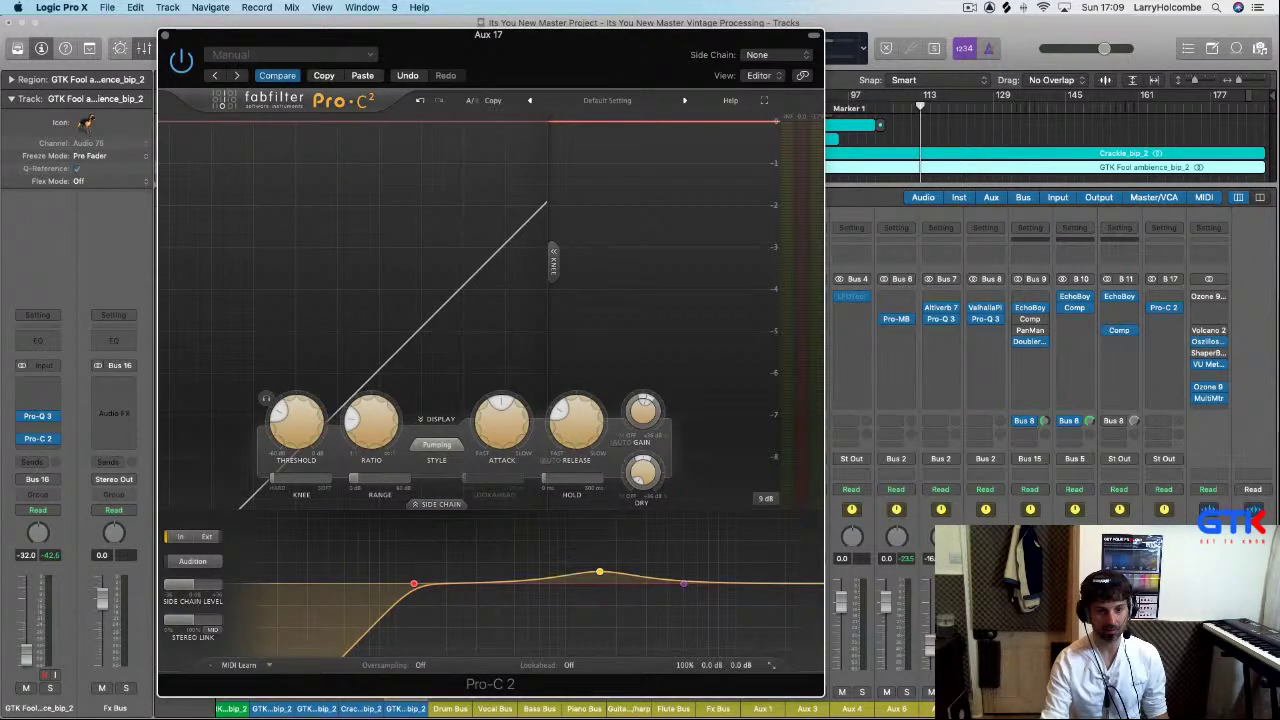
{"action": "key", "text": "space"}
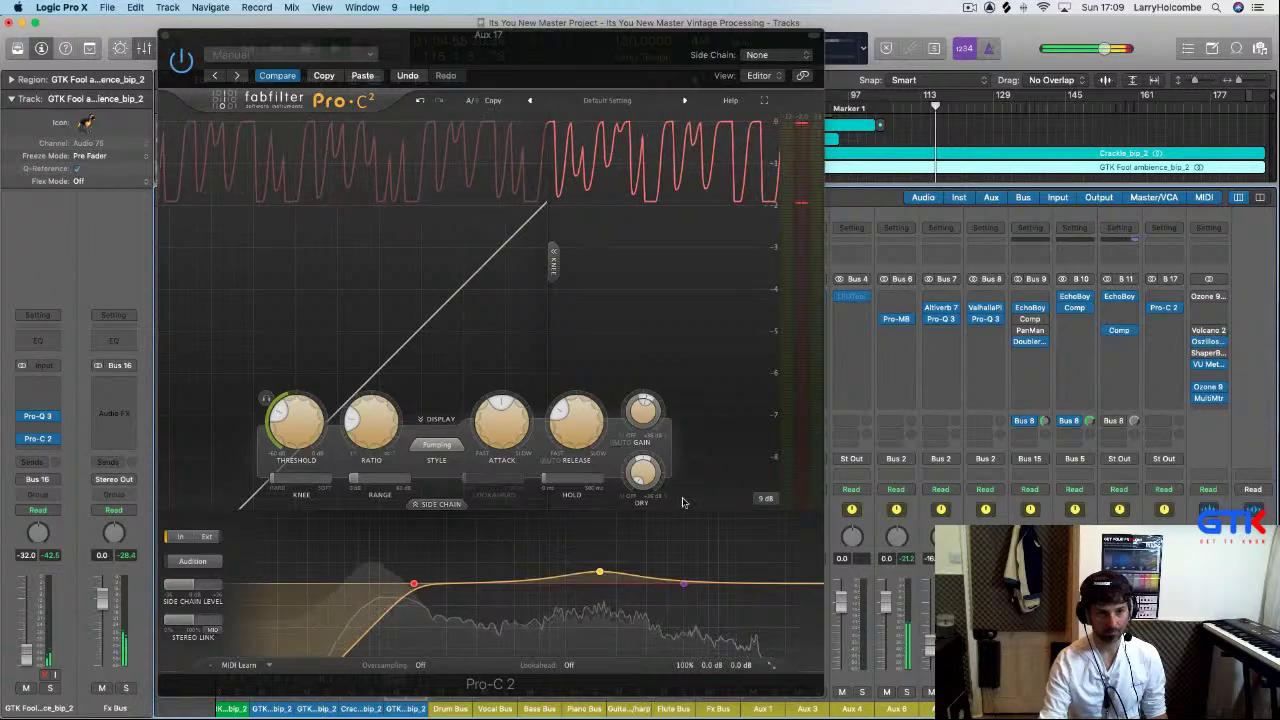
{"action": "left_click_drag", "start_coordinate": [300, 437], "coordinate": [300, 452]}
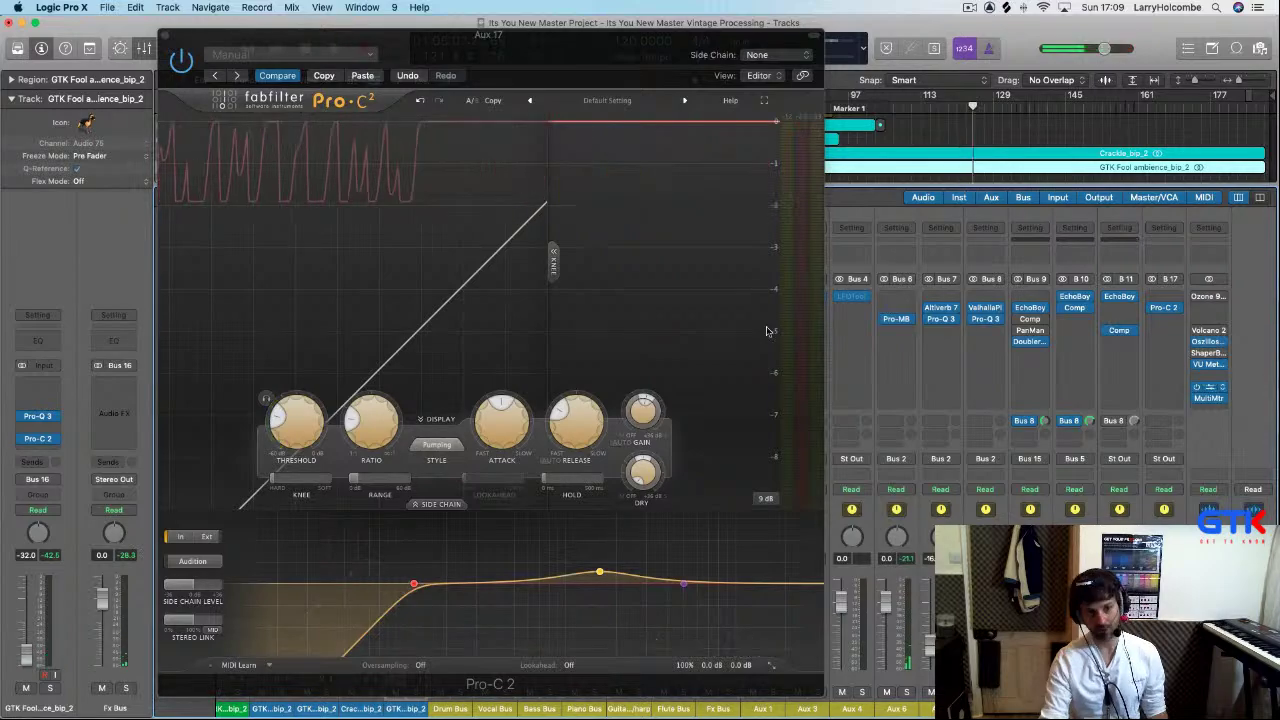
{"action": "left_click", "coordinate": [1206, 387]}
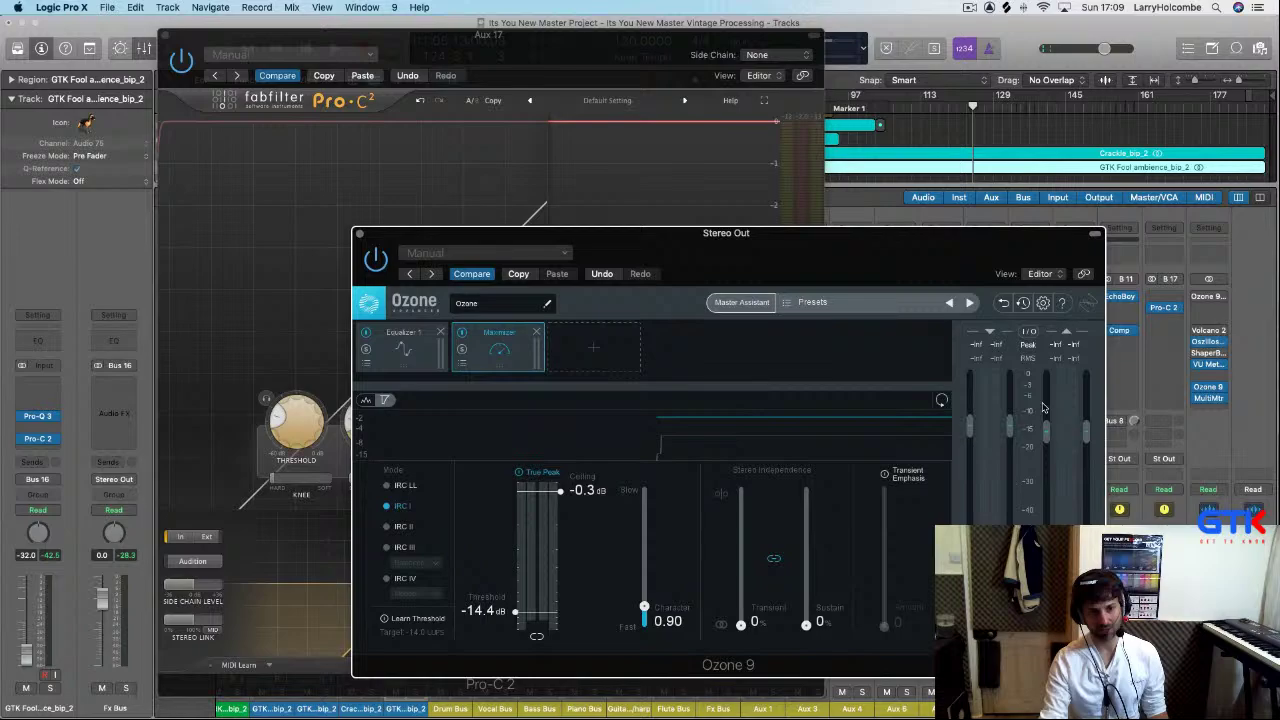
{"action": "left_click", "coordinate": [359, 233]}
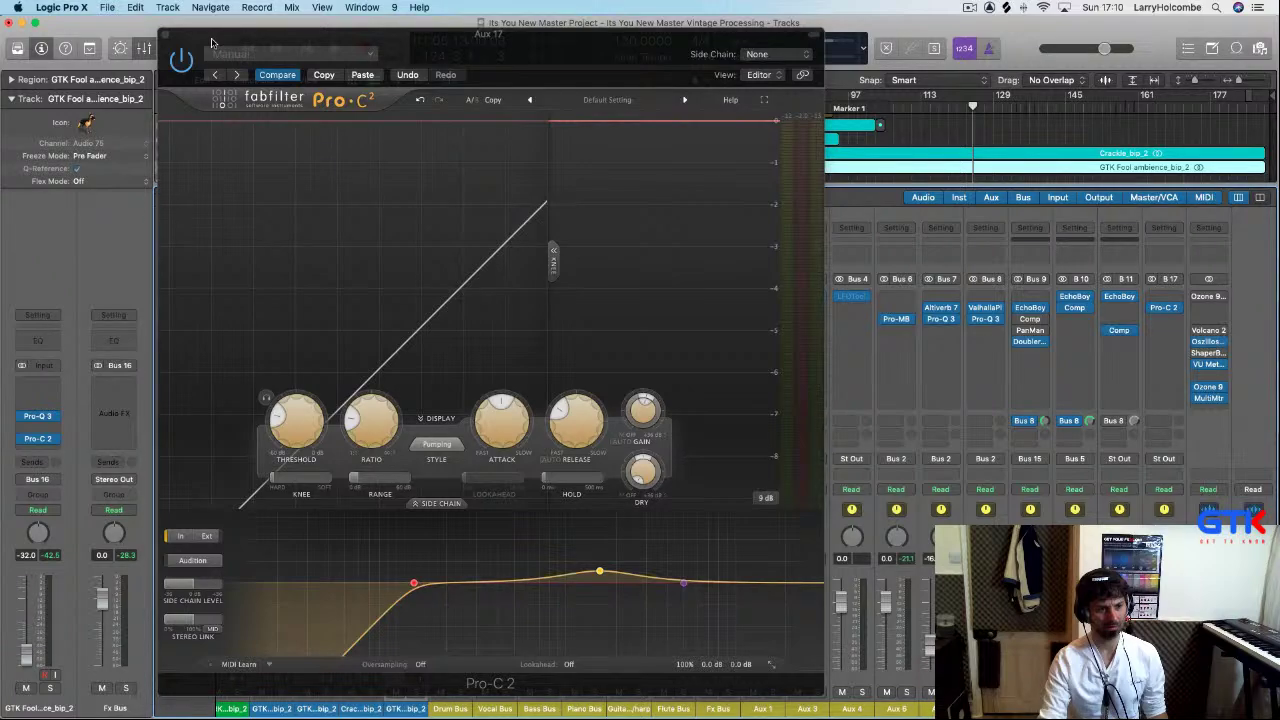
- Play the song, raise the Aux 17 compressor's ratio, set its threshold to about -31.50 dB, and close the plug-in
{"action": "left_click_drag", "start_coordinate": [211, 42], "coordinate": [179, 31]}
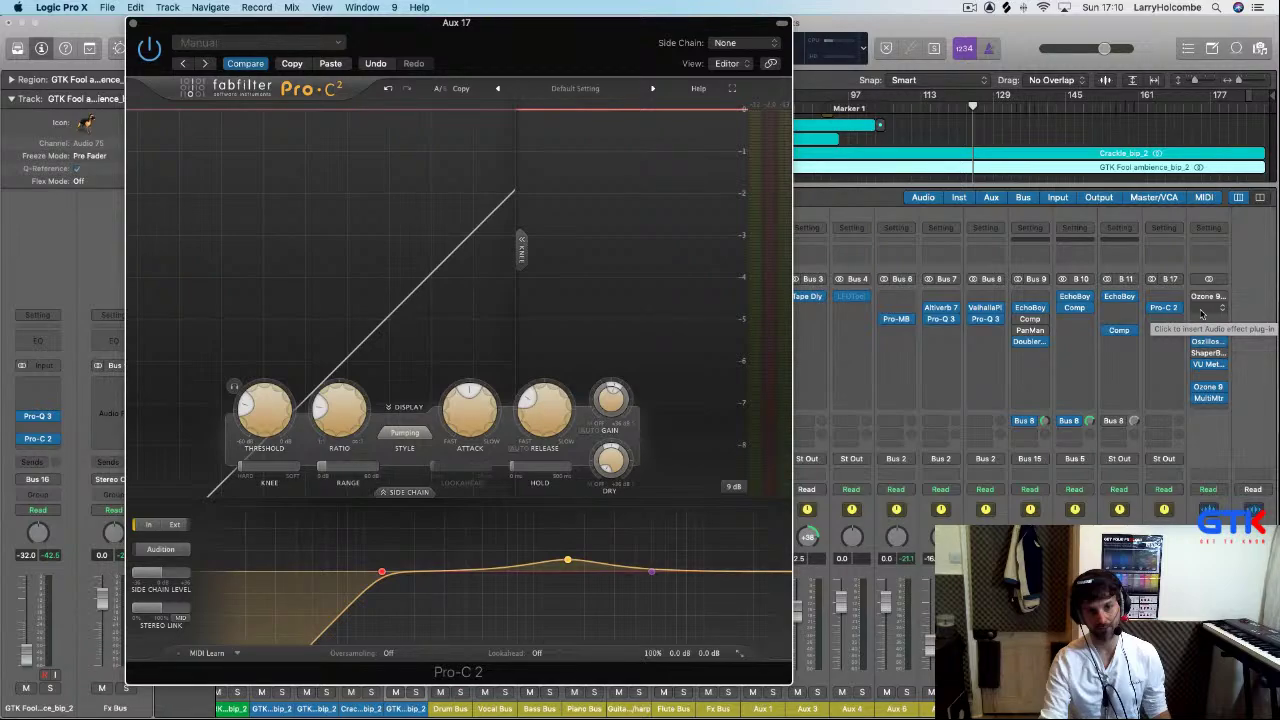
{"action": "key", "text": "space"}
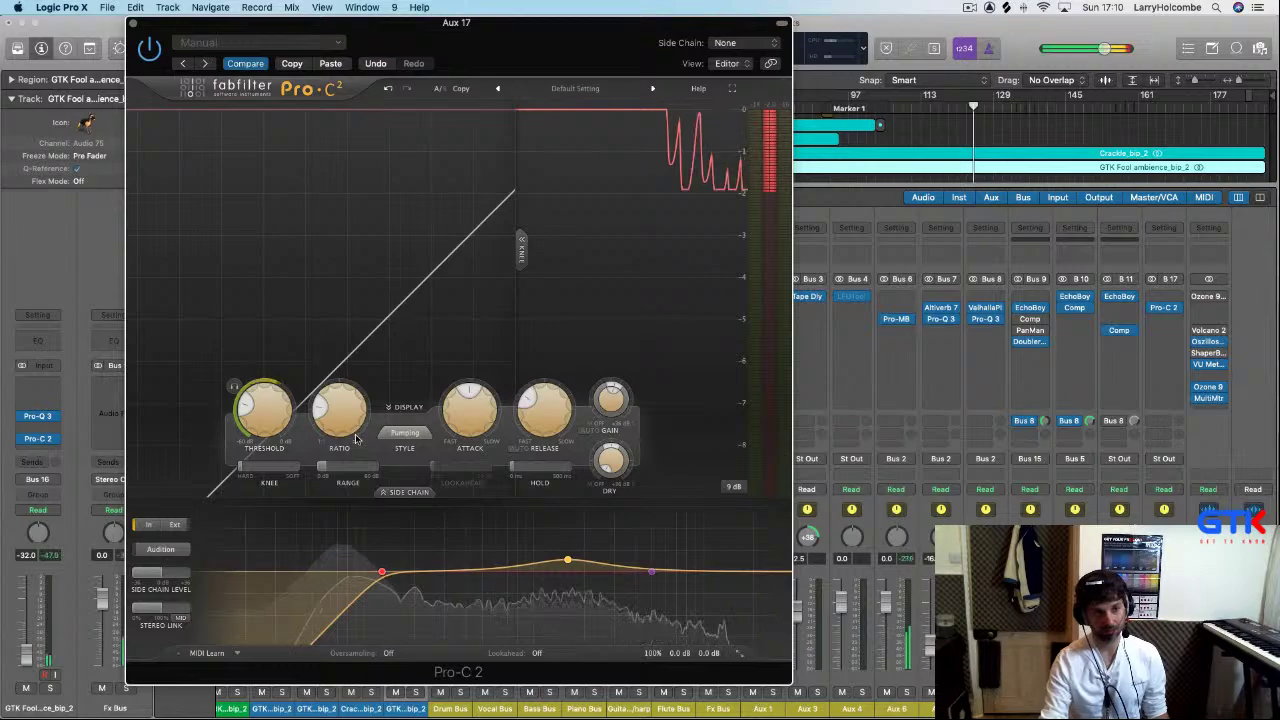
{"action": "mouse_move", "coordinate": [334, 430]}
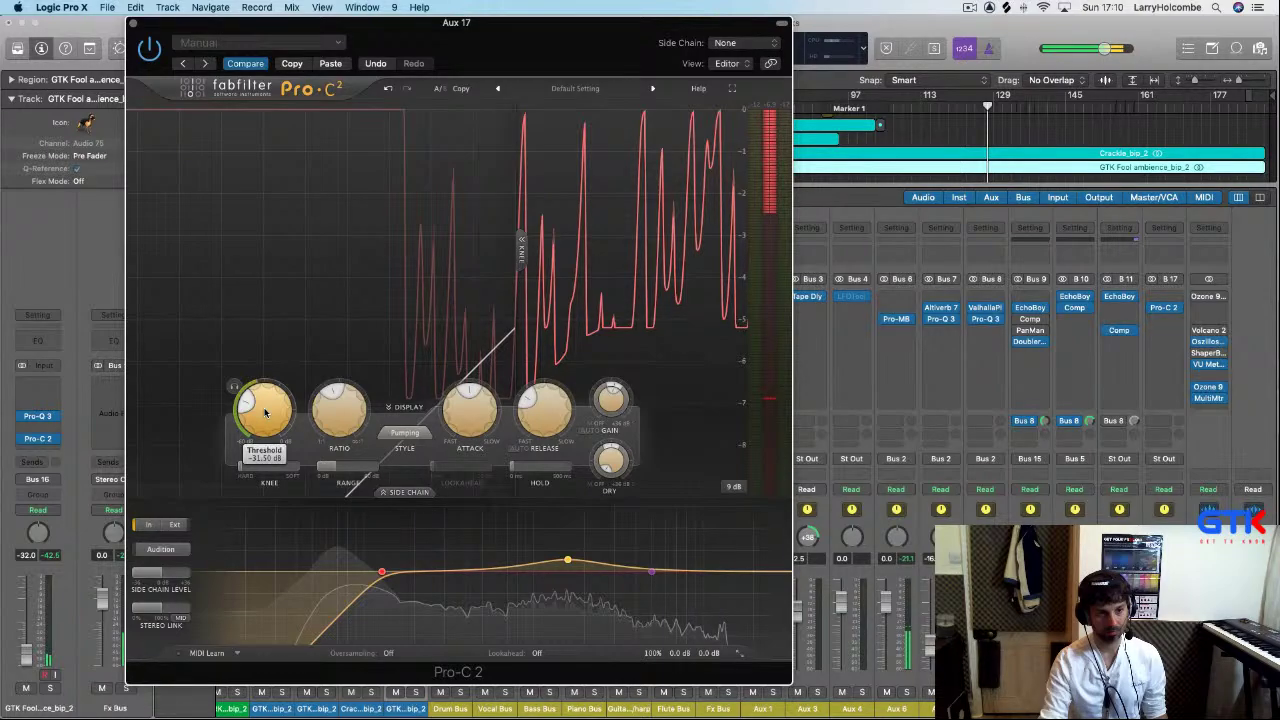
{"action": "key", "text": "super+w"}
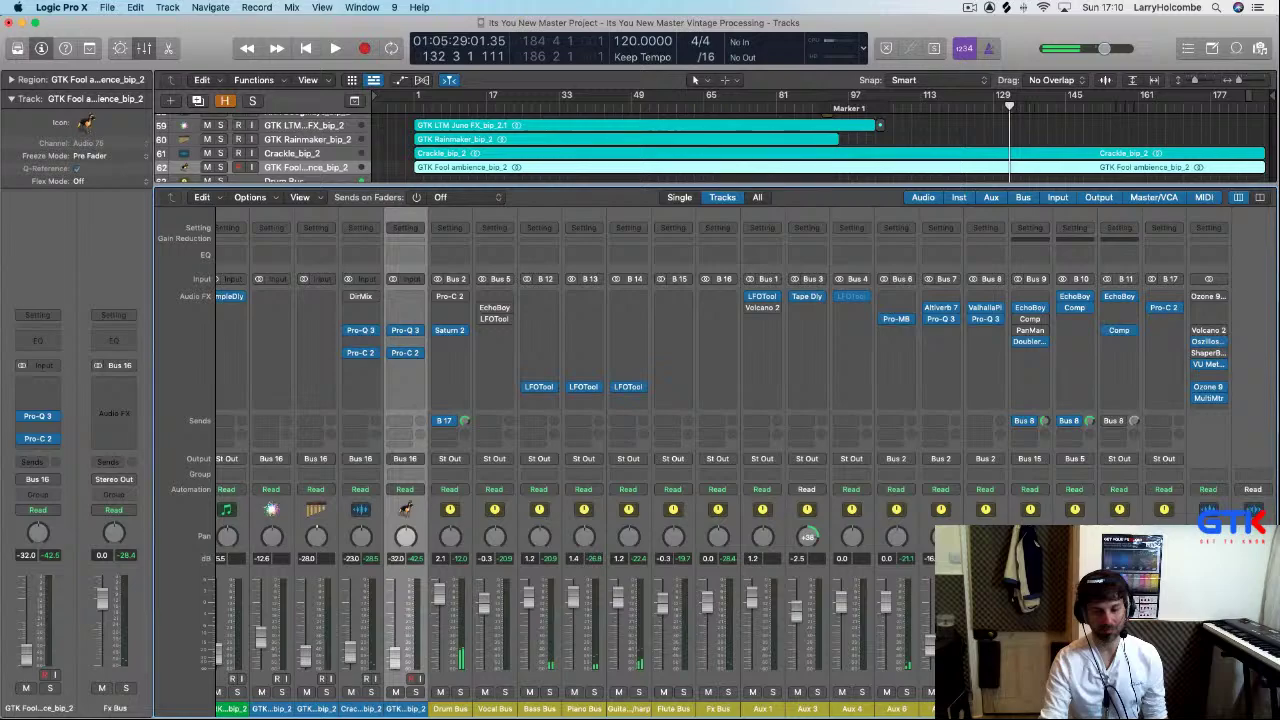
- Stop playback and adjust the gain of the Gain plug-in on the Conga Madness Break_bip_2 track
{"action": "key", "text": "space"}
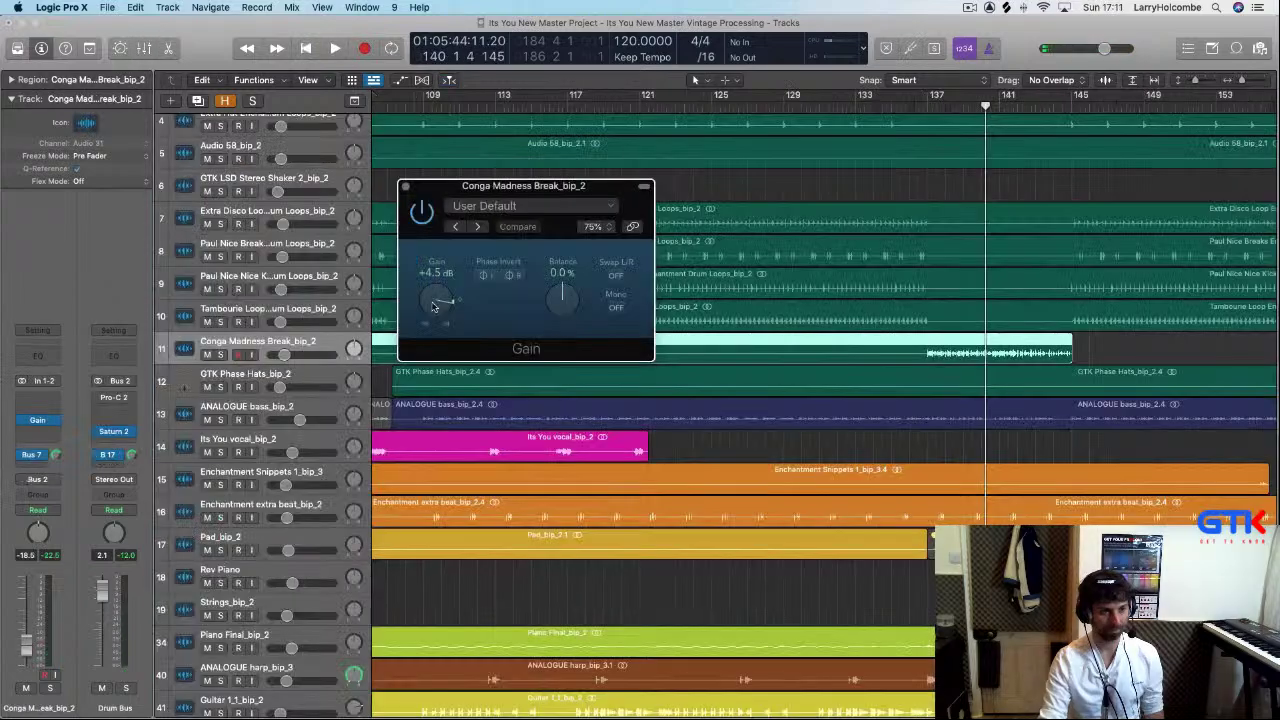
{"action": "left_click_drag", "start_coordinate": [433, 307], "coordinate": [438, 333]}
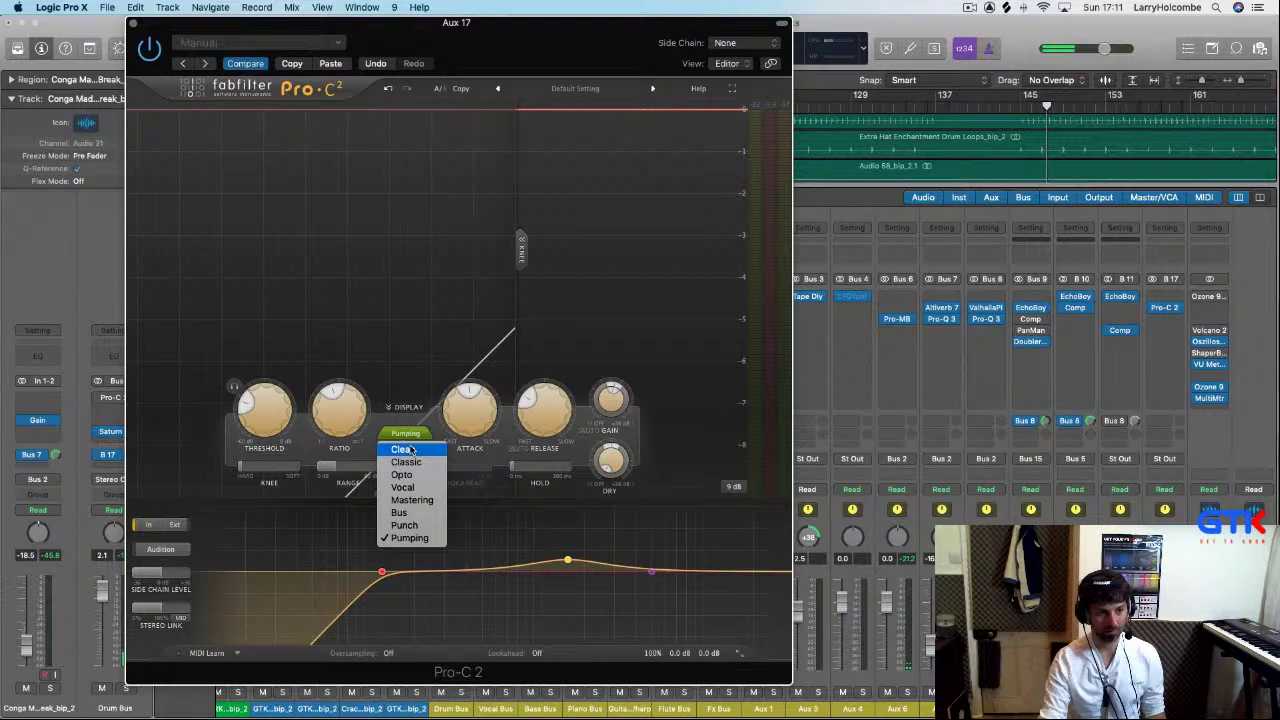
- Compare the Clean, Classic, Pumping and Bus styles on the Aux 17 compressor during playback and lower its threshold to about -39.11 dB
{"action": "left_click", "coordinate": [409, 451]}
{"action": "key", "text": "space"}
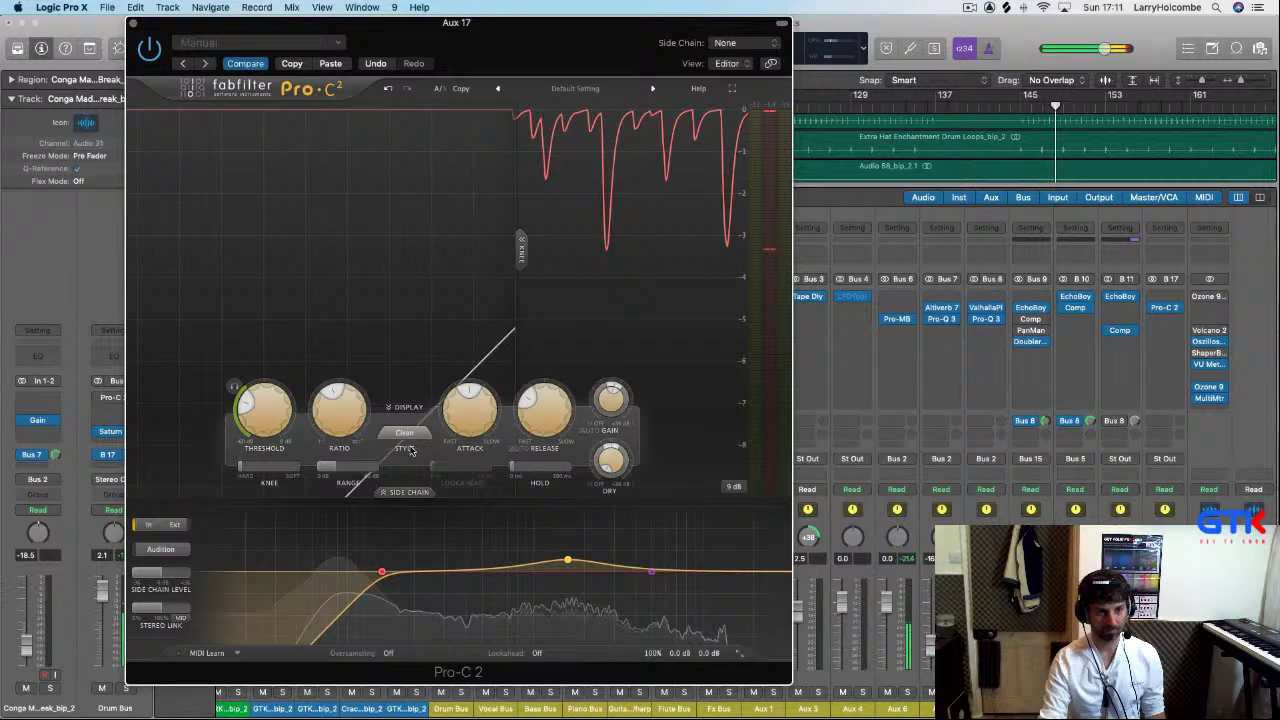
{"action": "scroll", "coordinate": [409, 450], "scroll_direction": "down", "scroll_amount": 1}
{"action": "scroll", "coordinate": [256, 425], "scroll_direction": "down", "scroll_amount": 3}
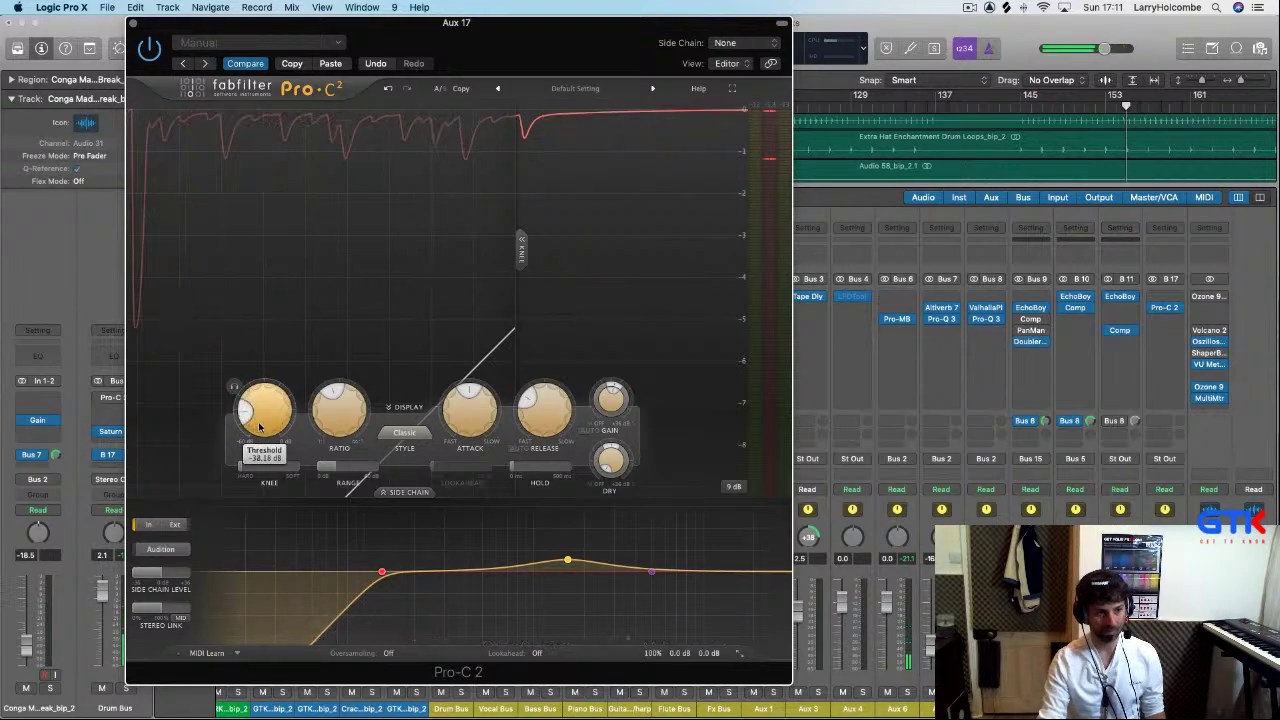
{"action": "scroll", "coordinate": [260, 428], "scroll_direction": "down", "scroll_amount": 1}
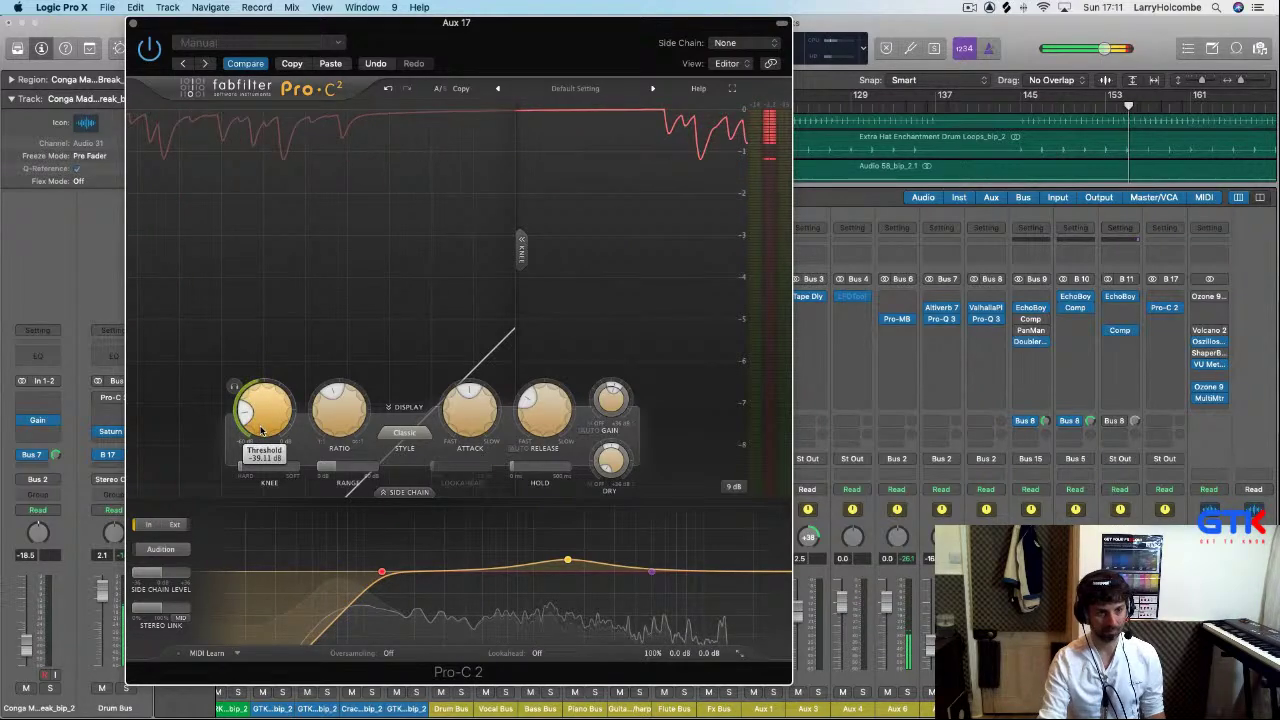
{"action": "mouse_move", "coordinate": [337, 405]}
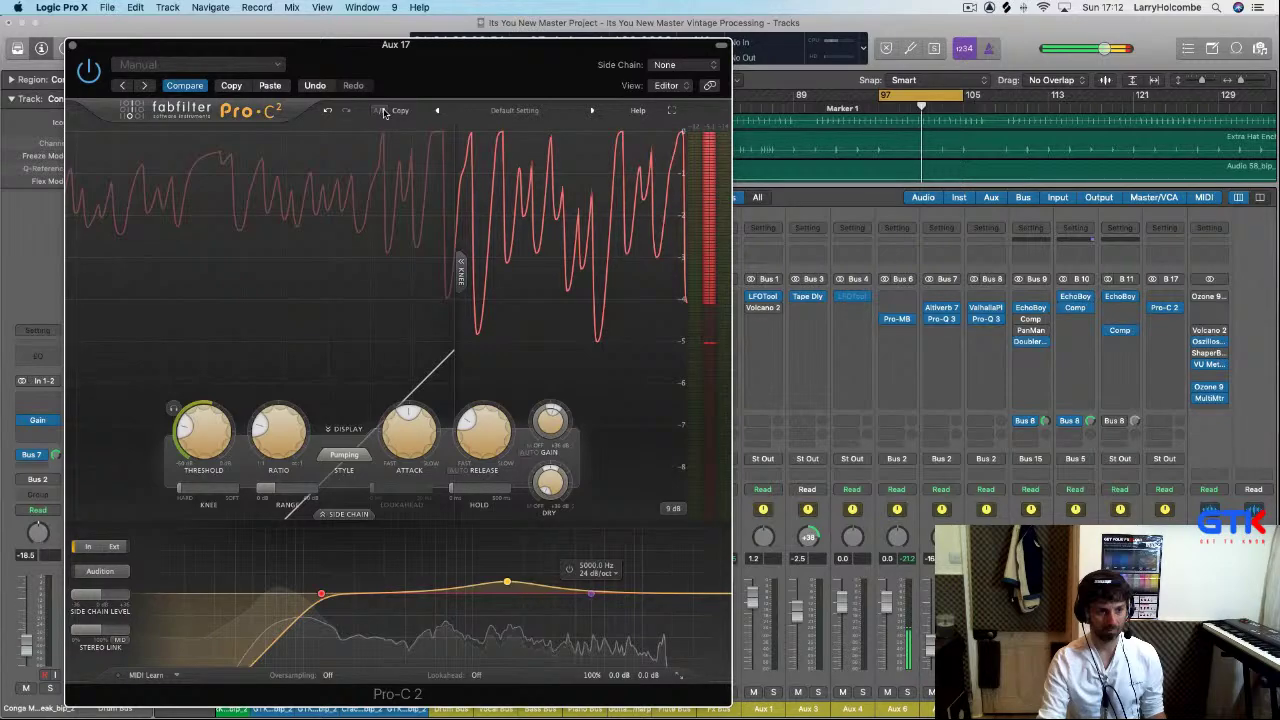
{"action": "mouse_move", "coordinate": [285, 452]}
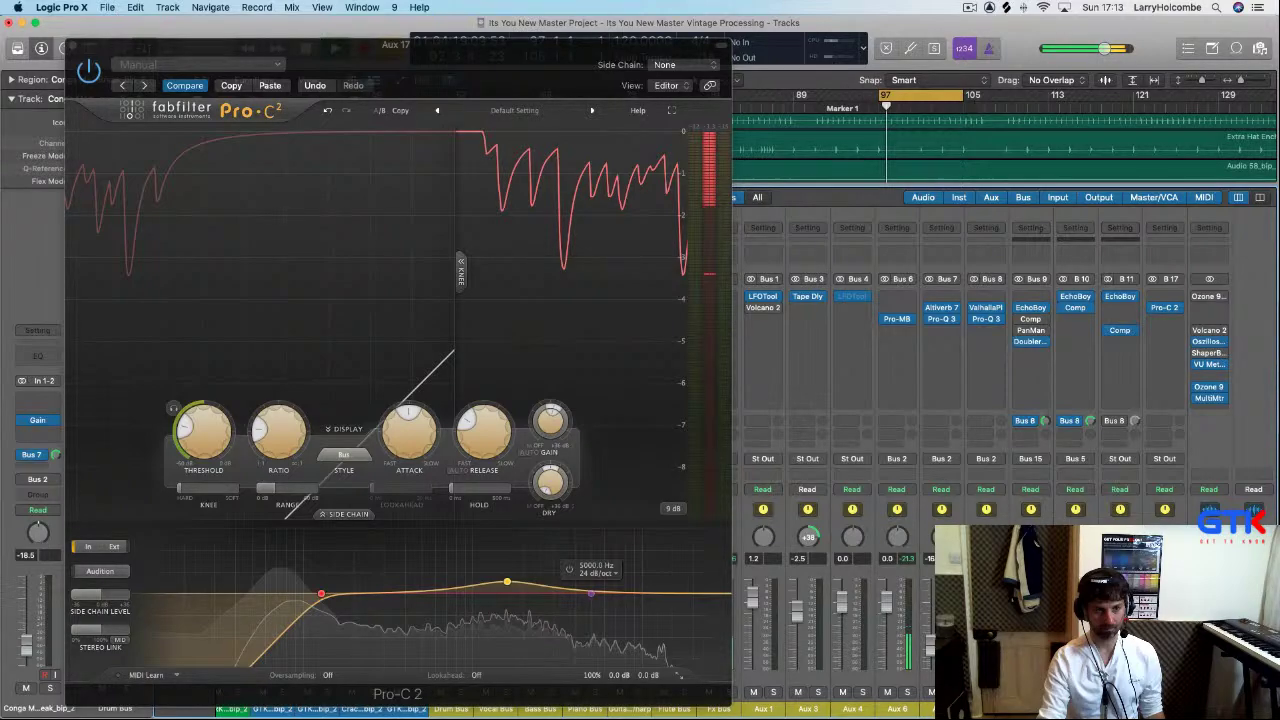
- Hide the open plug-in windows and play the cycled section to audition the MV2 on Aux 18
{"action": "key", "text": "v"}
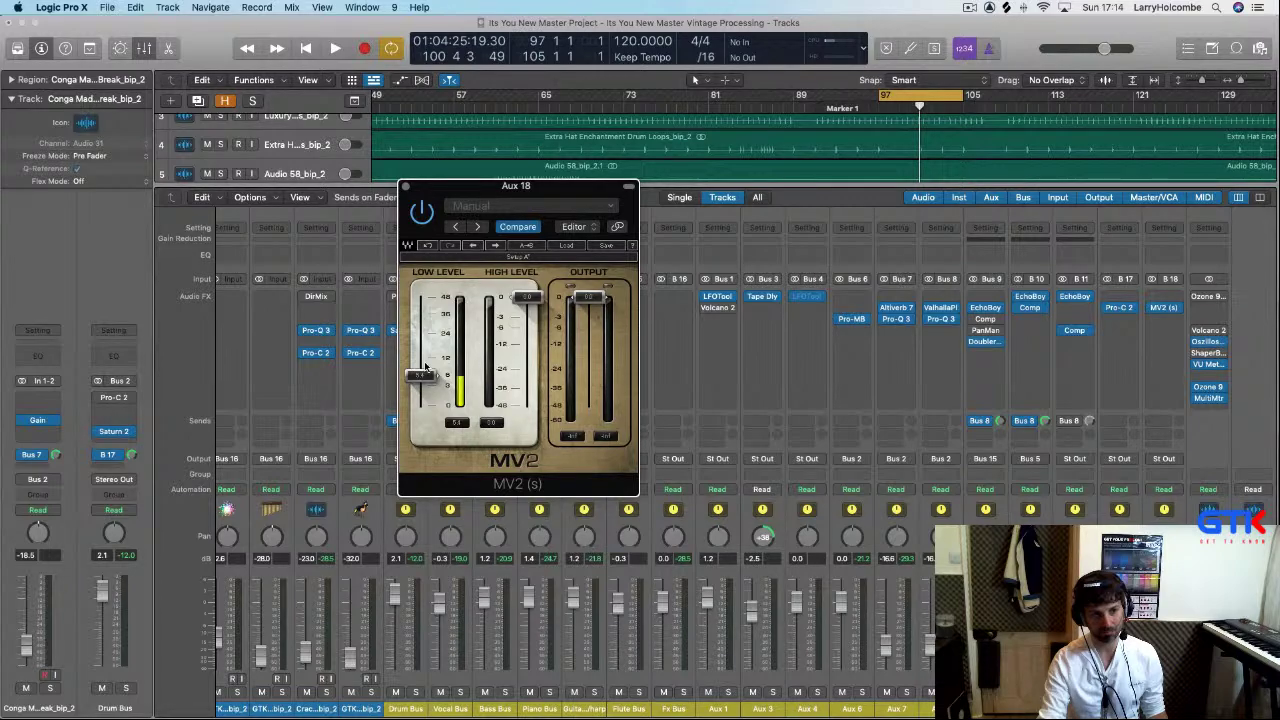
{"action": "key", "text": "space"}
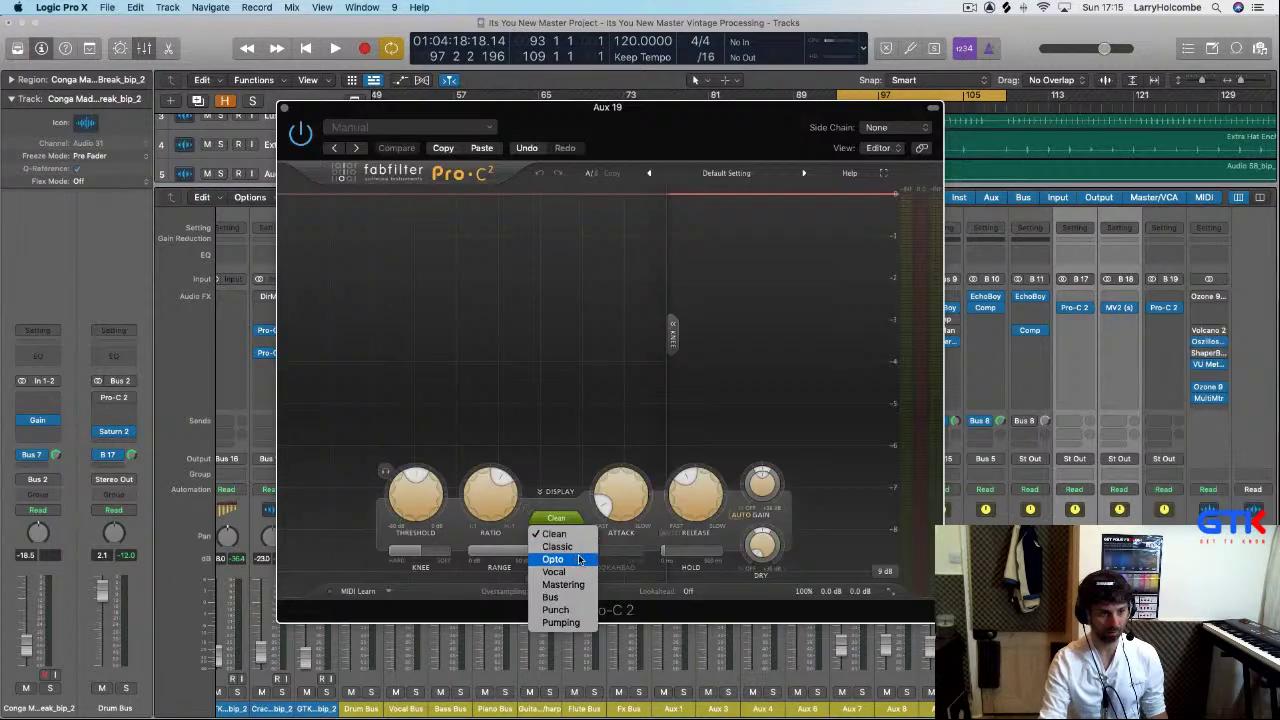
- Set the Aux 19 Pro-C 2 compressor to the Opto style, audition it over the cycled section, and stop playback
{"action": "left_click", "coordinate": [556, 534]}
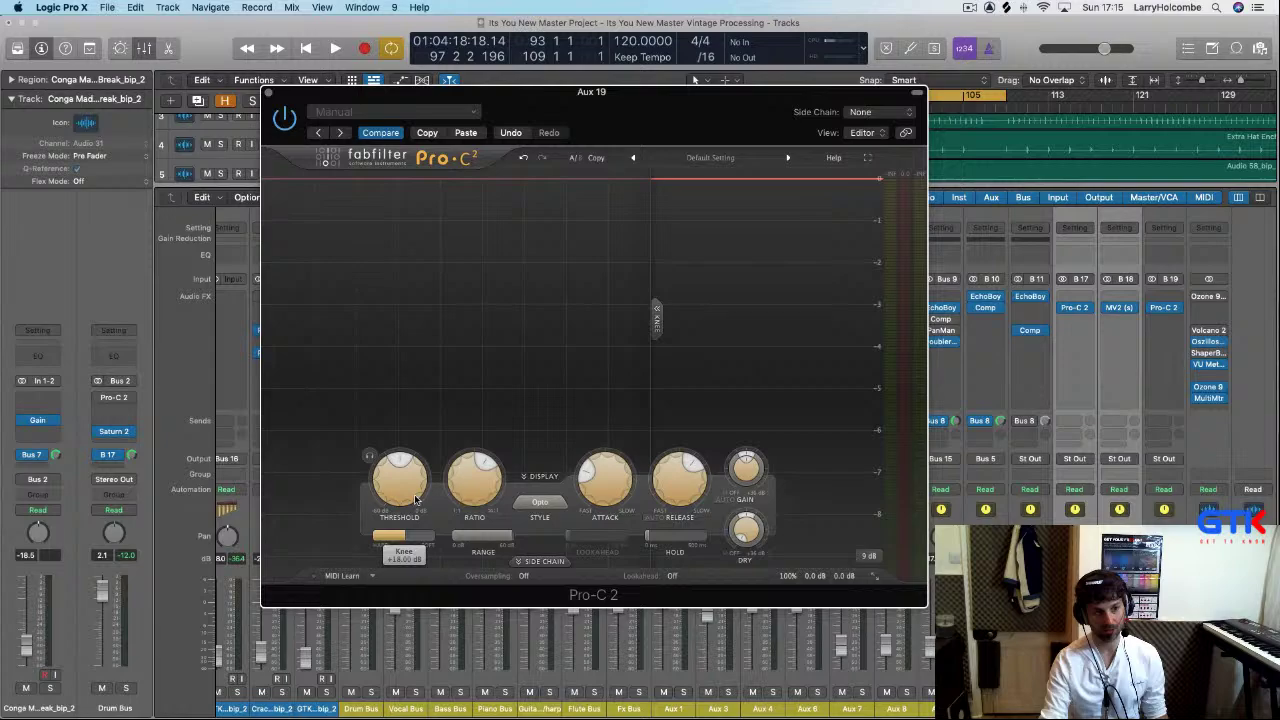
{"action": "key", "text": "space"}
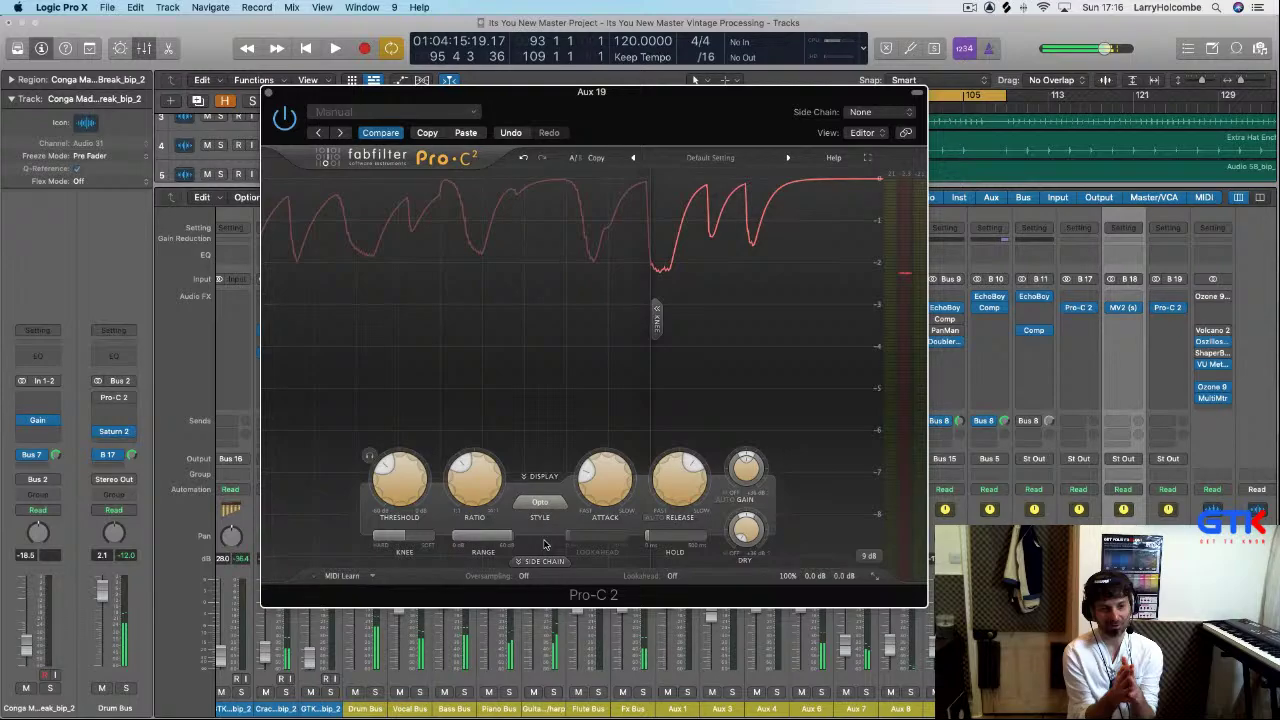
{"action": "key", "text": "space"}
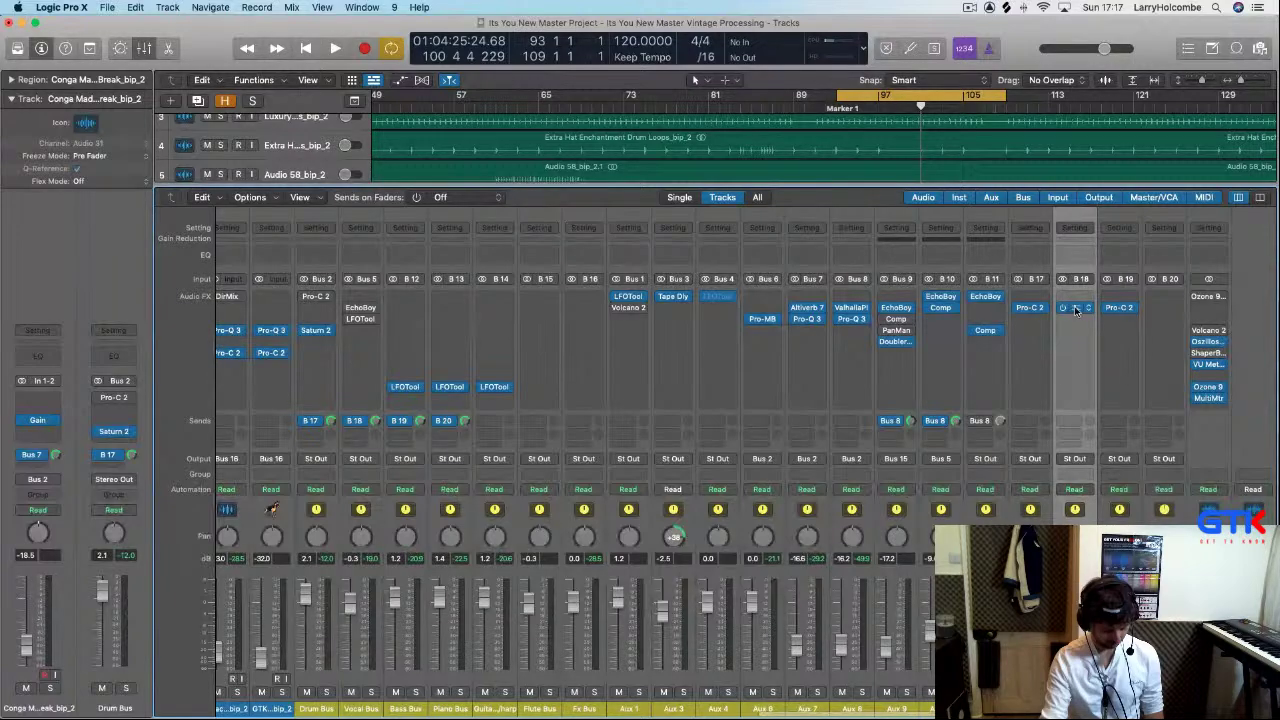
- Play the song to audition the parallel auxes, view the full arrangement without the mixer, return to the mixer and stop playback
{"action": "key", "text": "space"}
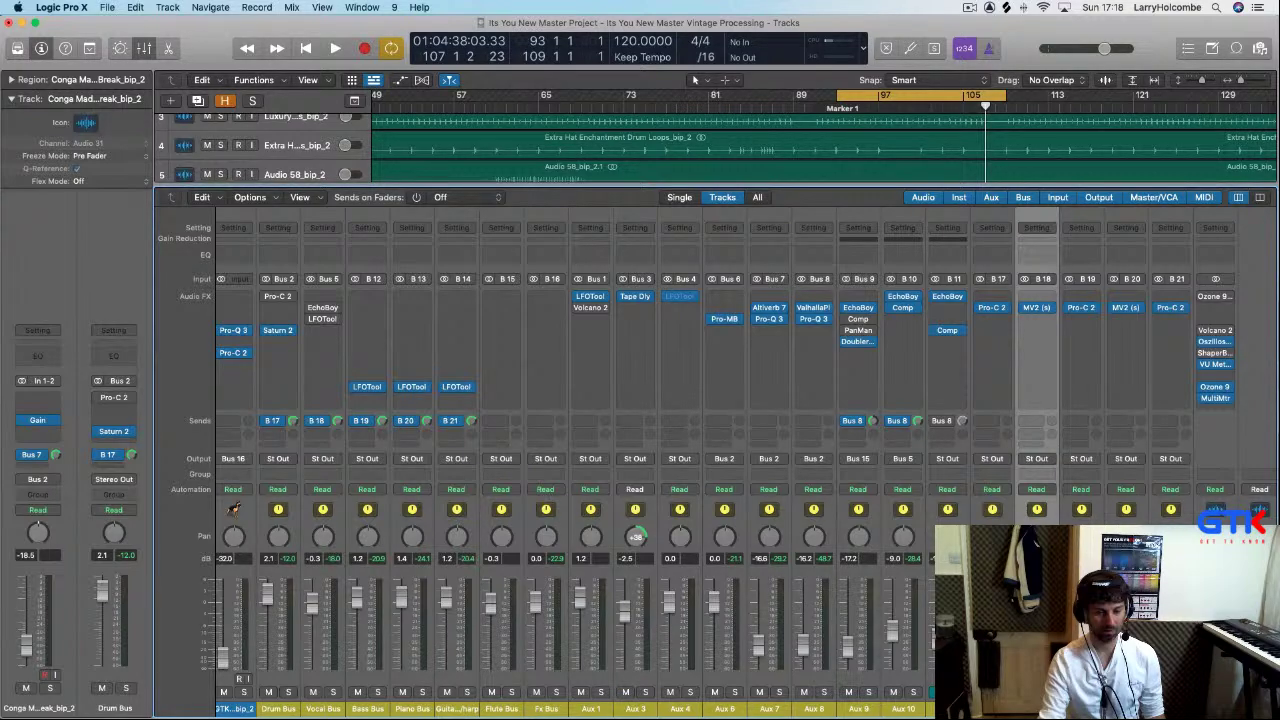
{"action": "key", "text": "space"}
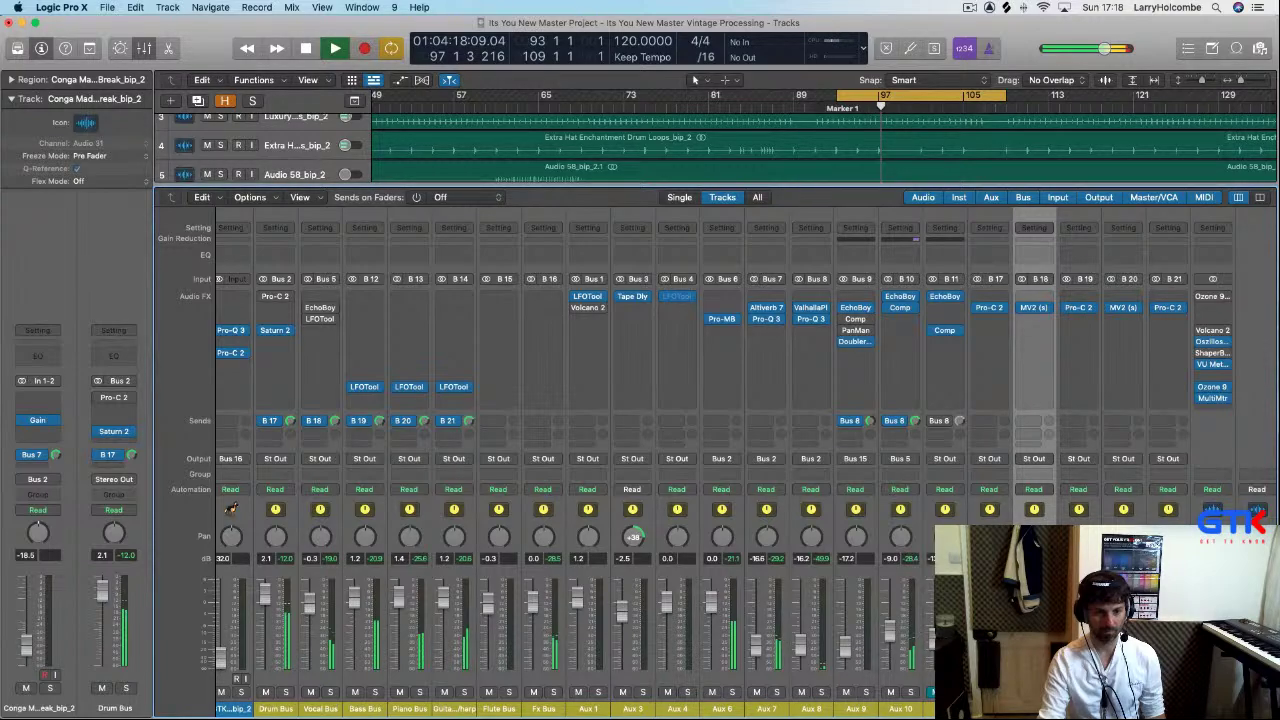
{"action": "key", "text": "x"}
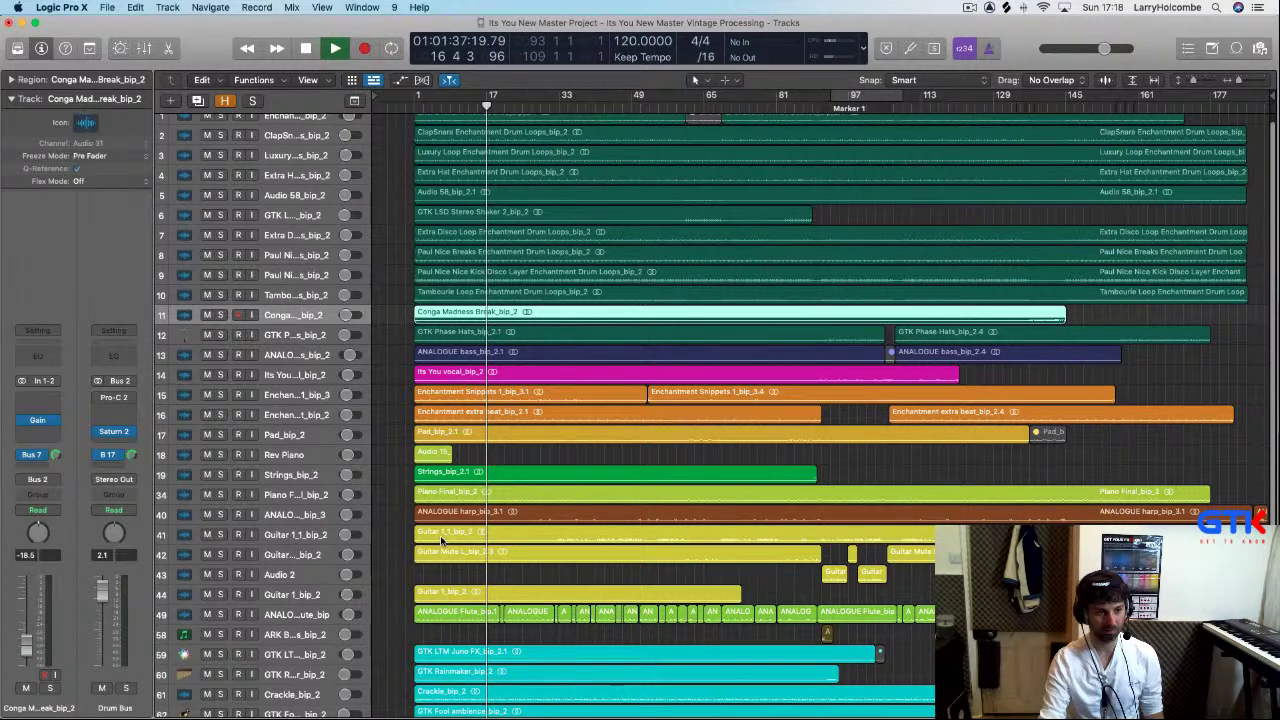
{"action": "key", "text": "x"}
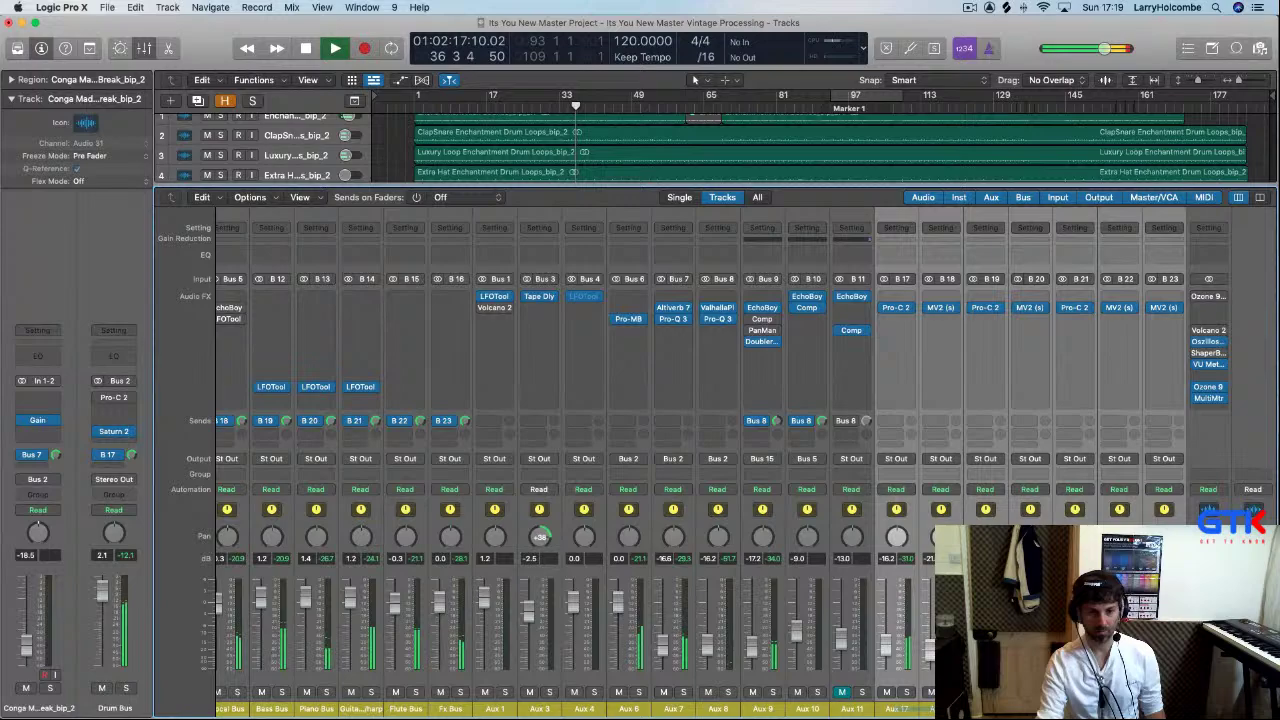
{"action": "key", "text": "space"}
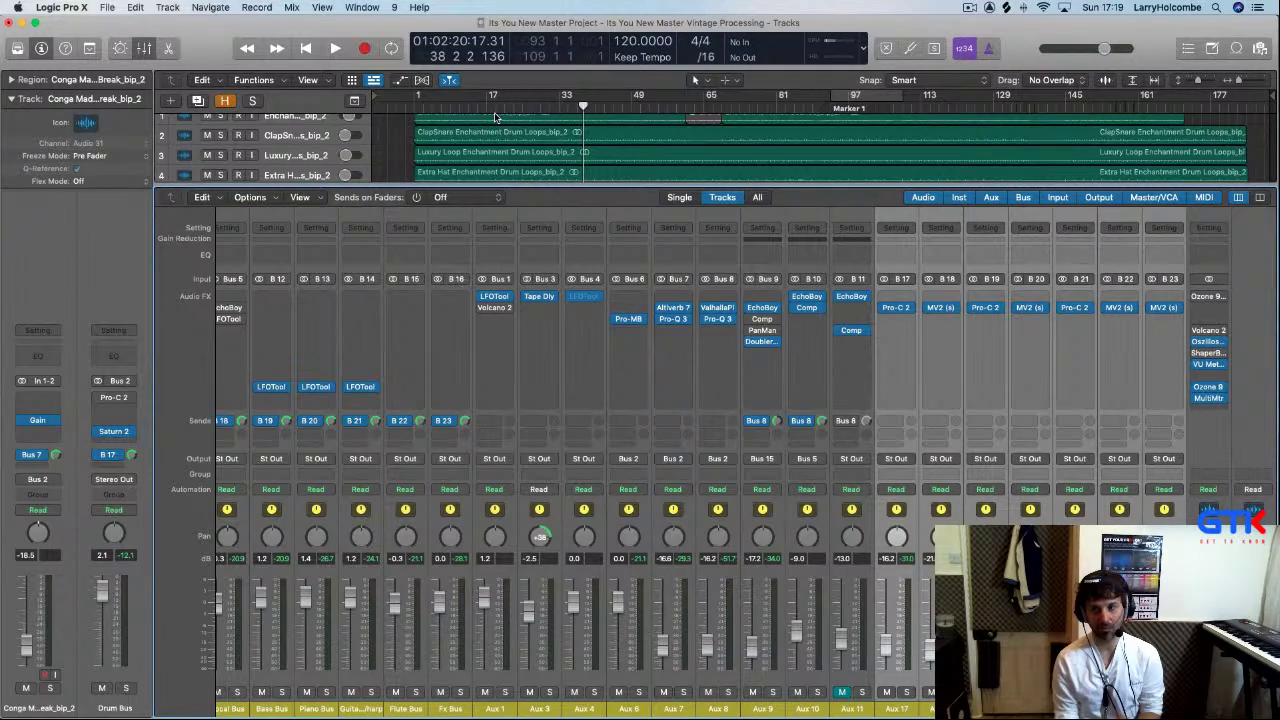
- Compare the mix with the selected Bus 17 to Bus 23 auxes muted and unmuted during playback
{"action": "left_click", "coordinate": [886, 692]}
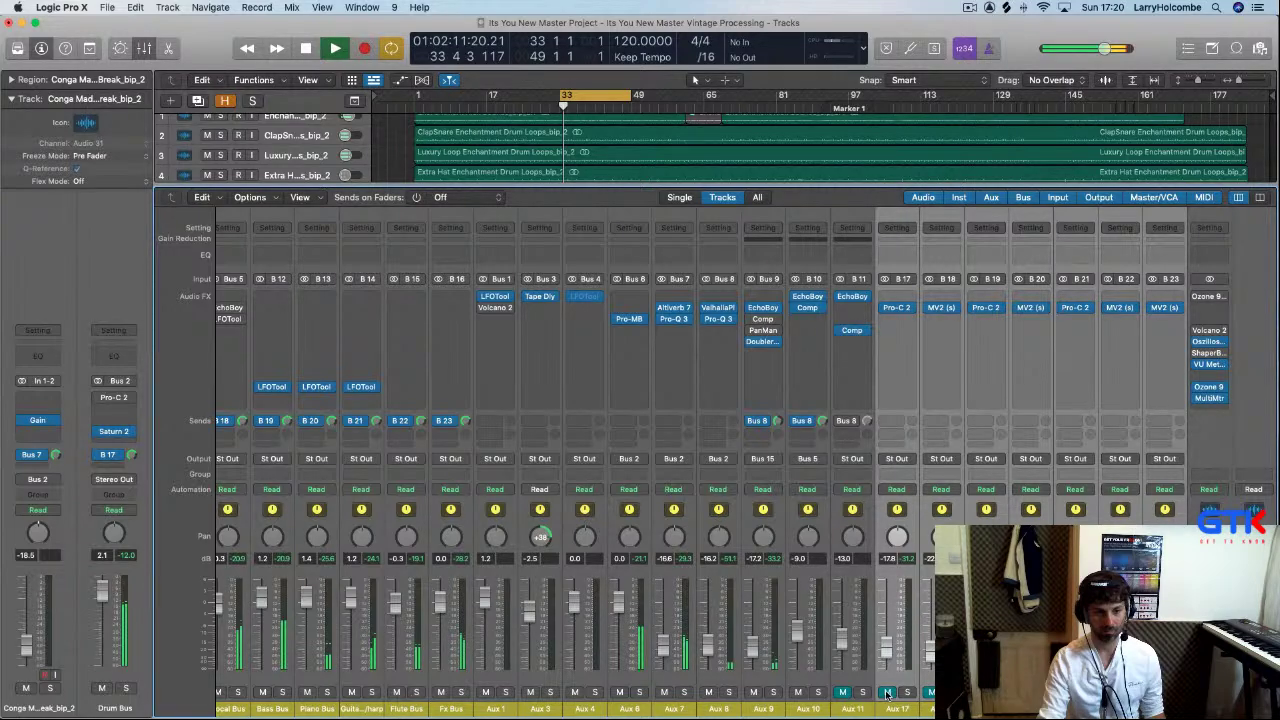
{"action": "left_click", "coordinate": [886, 692]}
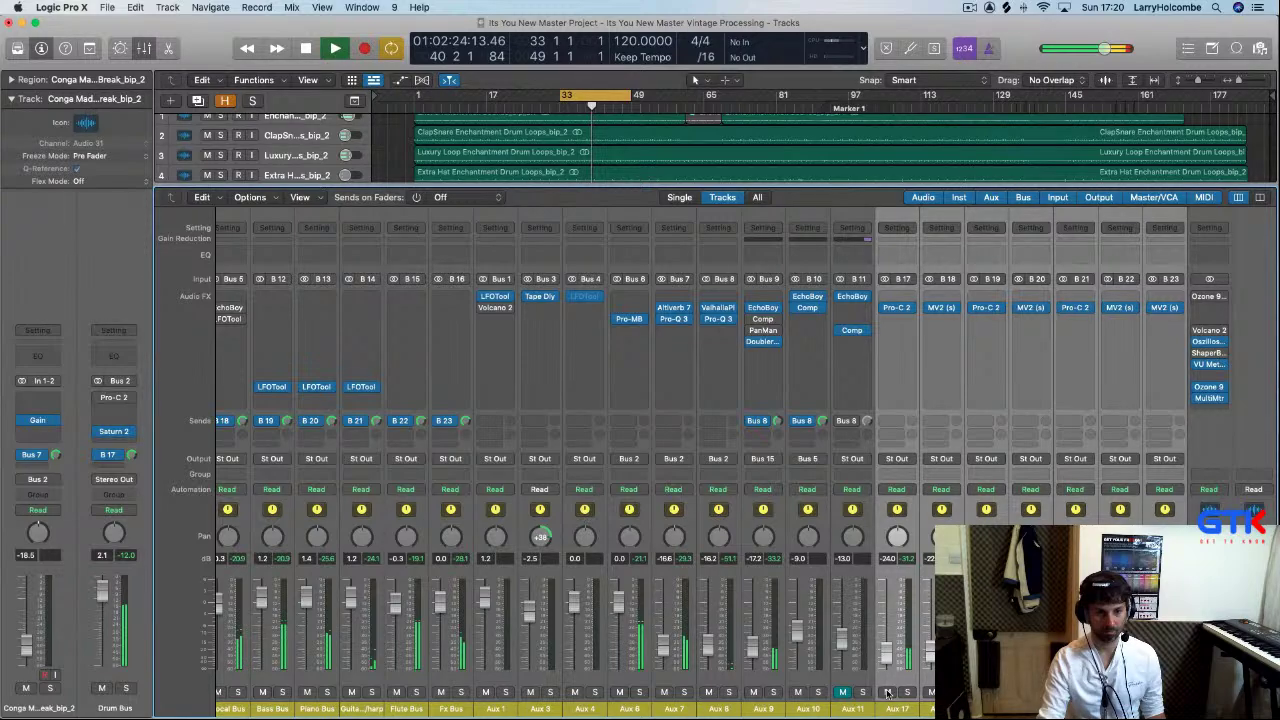
- Mute the selected Bus 17 to Bus 23 auxes and close the Ozone 9 window on the Stereo Out
{"action": "left_click", "coordinate": [887, 692]}
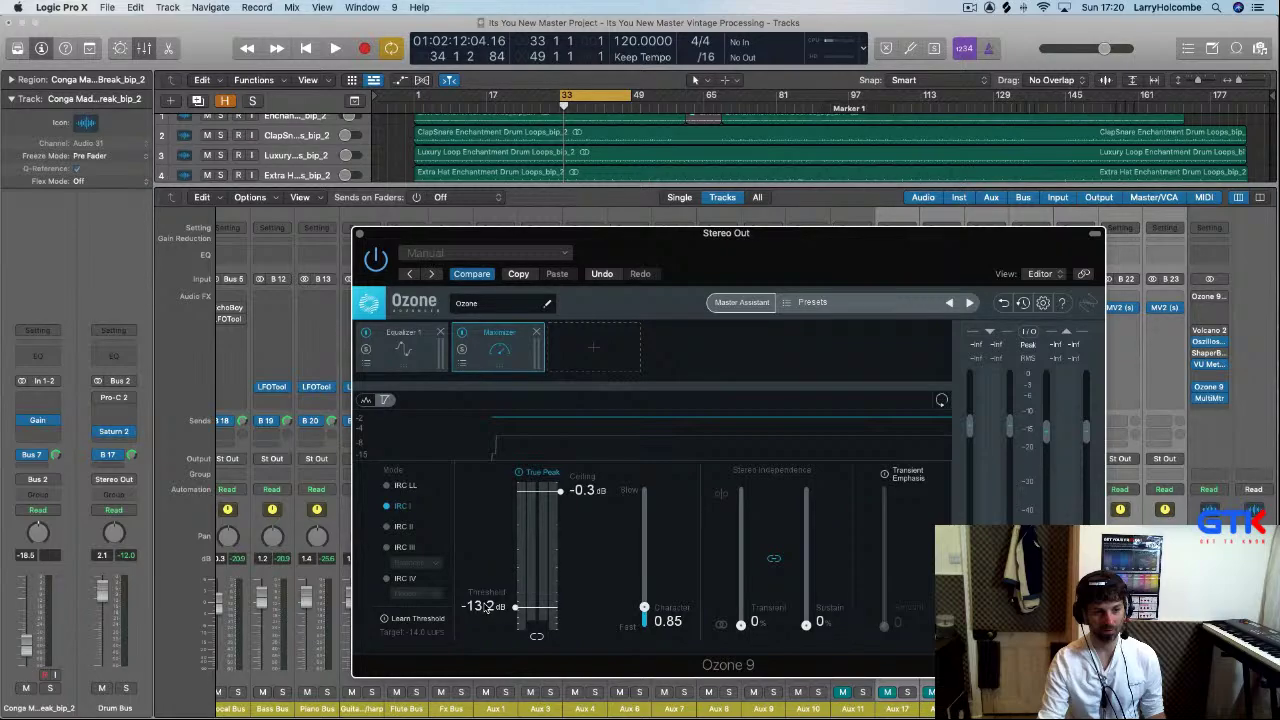
{"action": "key", "text": "super+w"}
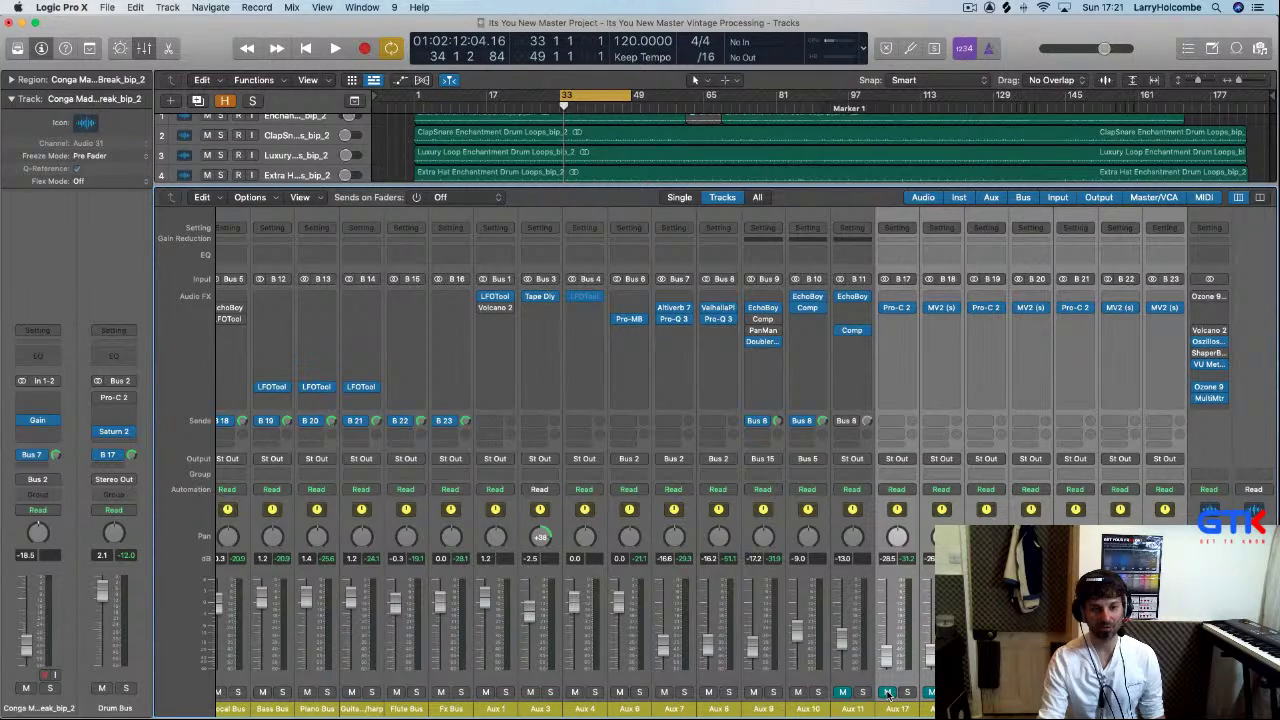
- Make insert space above the group buses' LFOTool, add a Vintage VCA Compressor to the Drum Bus and show its side-chain settings
{"action": "scroll", "coordinate": [447, 390], "scroll_direction": "left", "scroll_amount": 3}
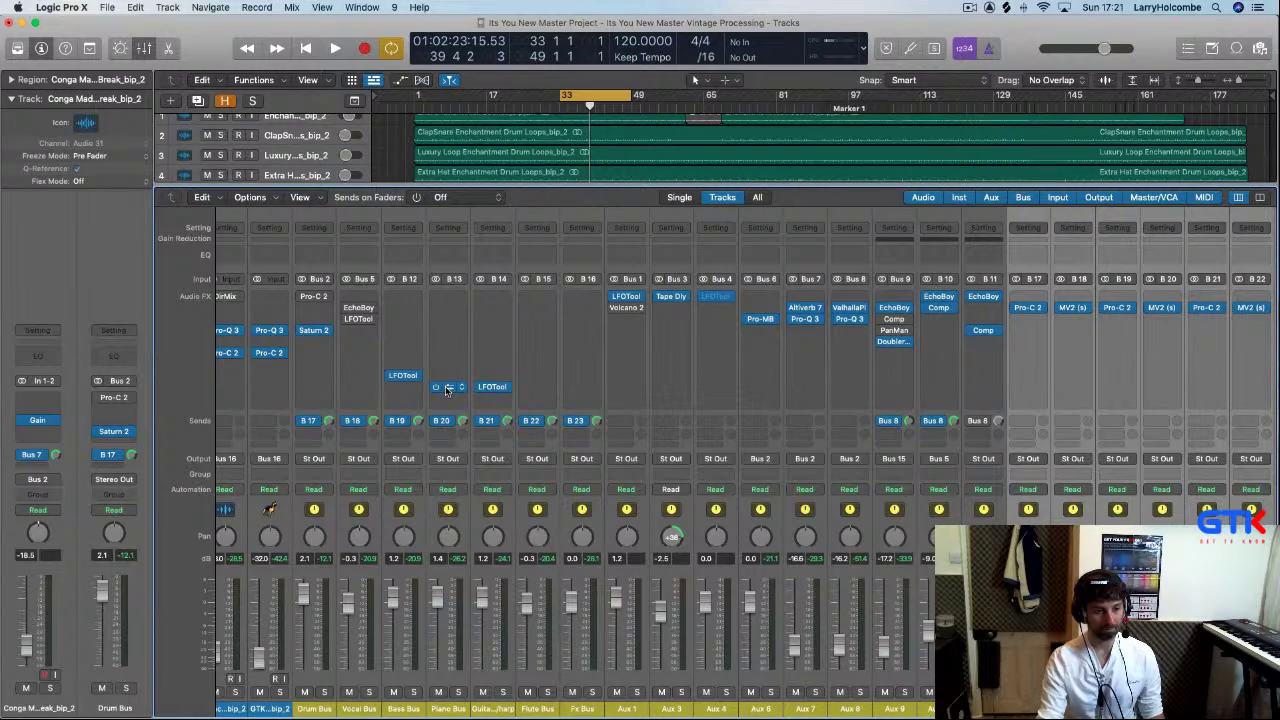
{"action": "left_click", "coordinate": [447, 390]}
{"action": "mouse_move", "coordinate": [322, 558]}
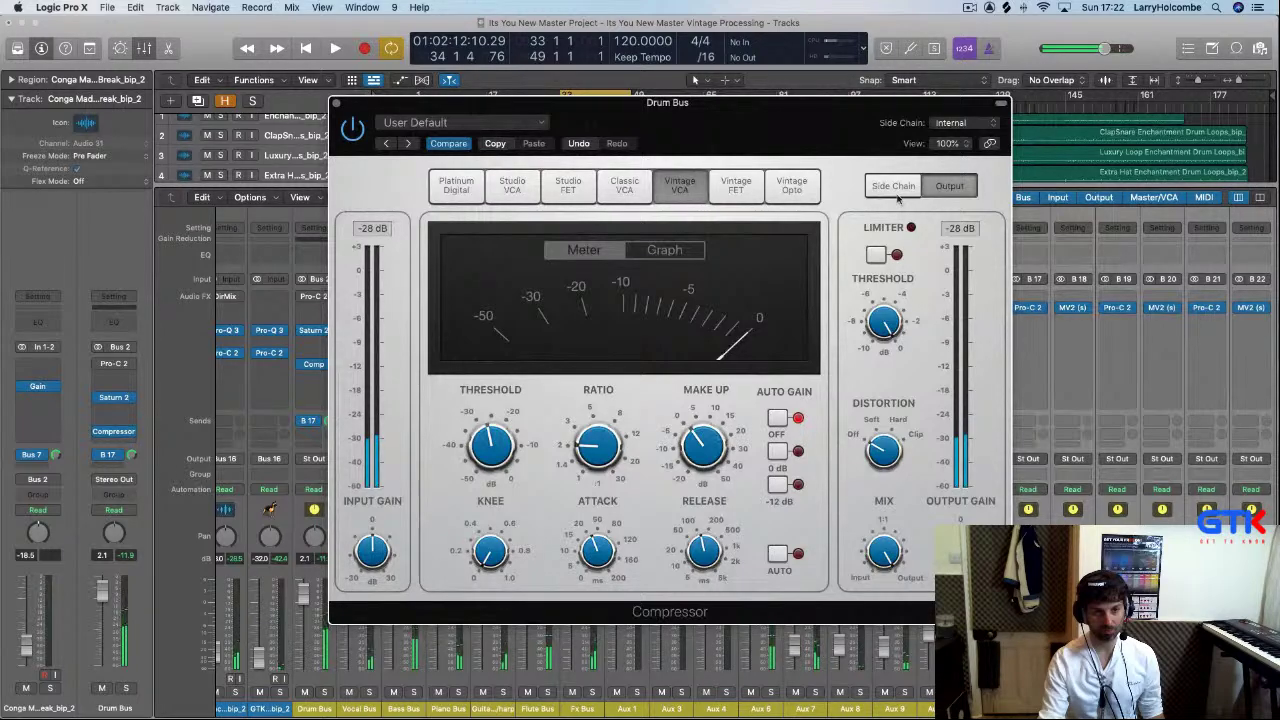
{"action": "left_click", "coordinate": [893, 186]}
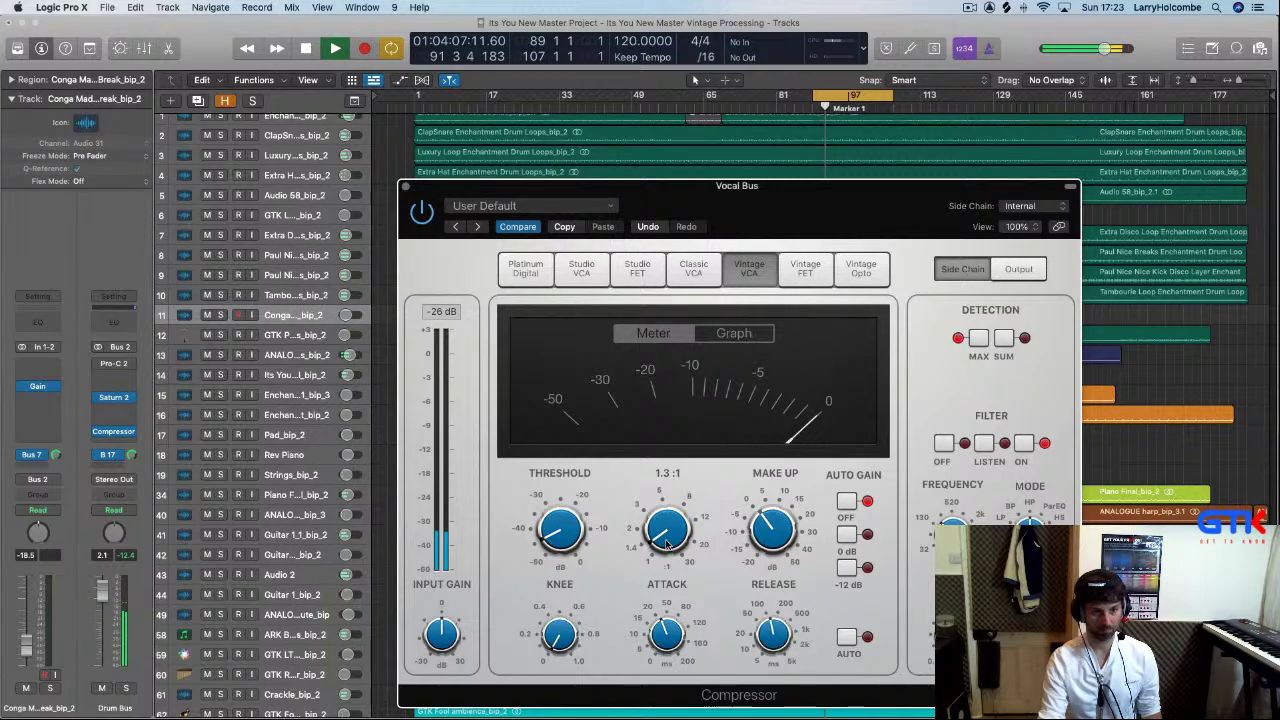
- Show the mixer and place a copy of the bus Compressor above LFOTool on the guitar/harp bus
{"action": "key", "text": "x"}
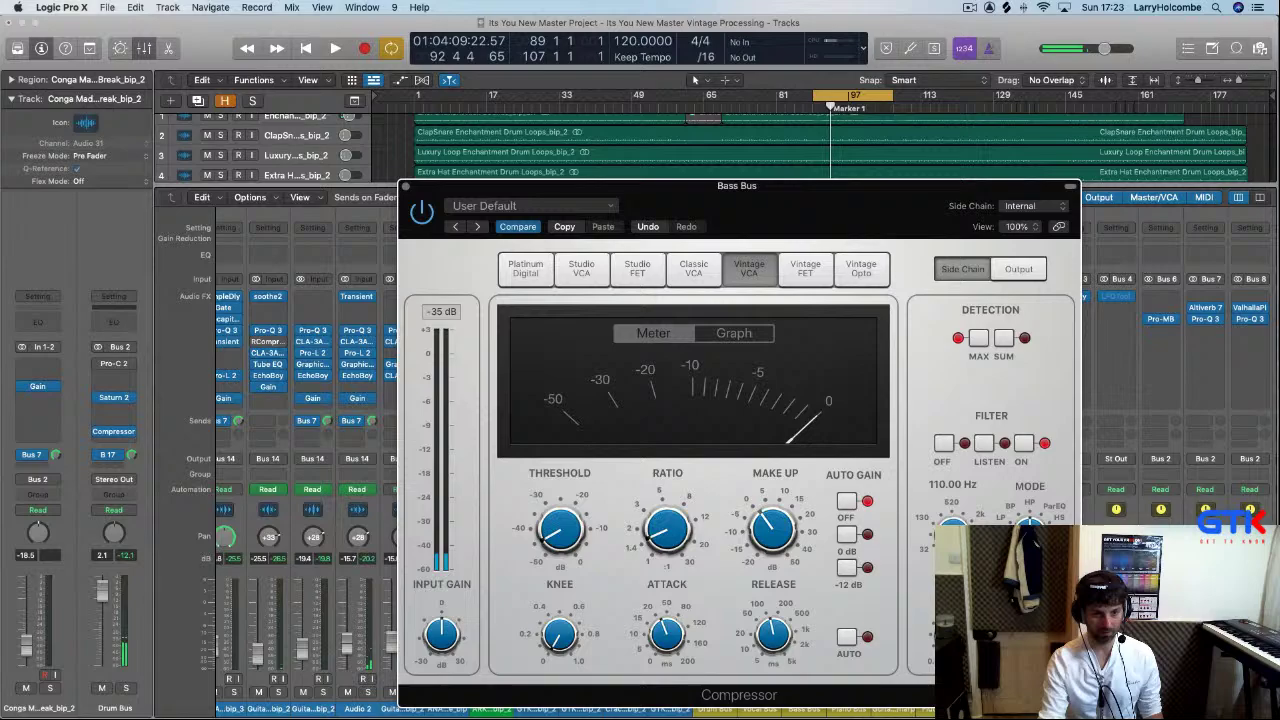
{"action": "mouse_move", "coordinate": [558, 548]}
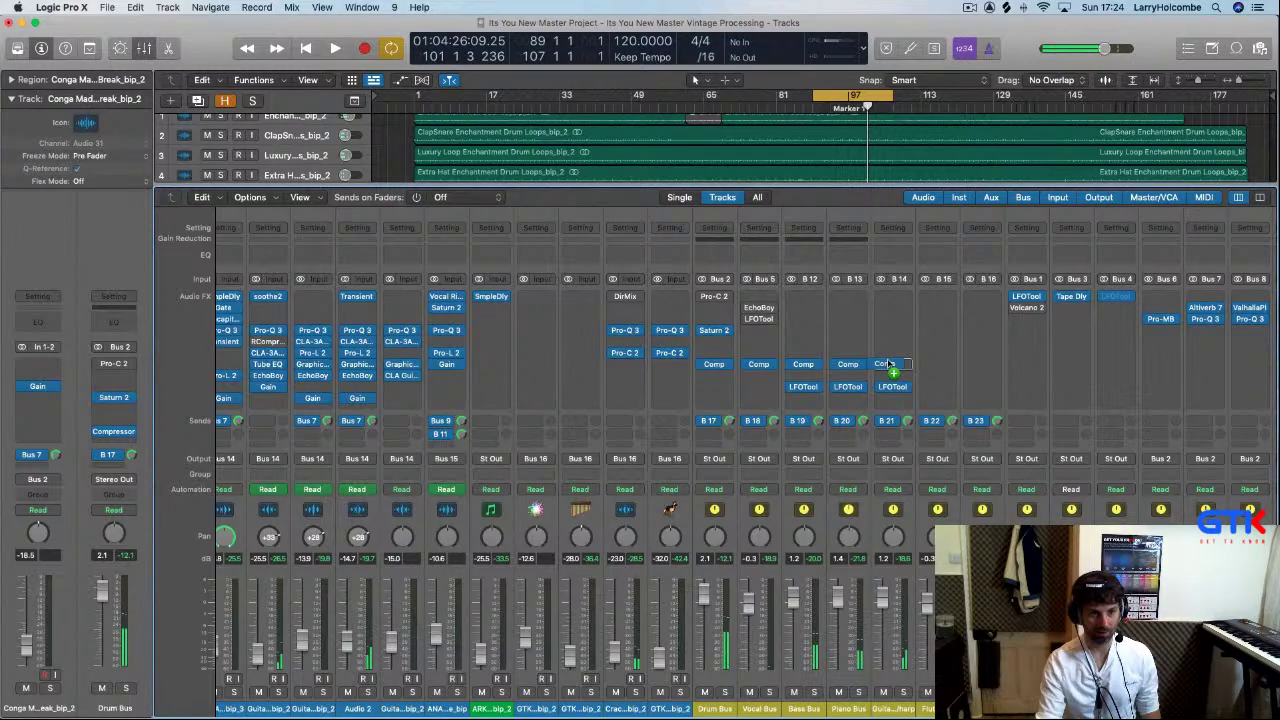
{"action": "left_click_drag", "start_coordinate": [887, 364], "coordinate": [890, 364]}
{"action": "left_click", "coordinate": [892, 364]}
{"action": "left_click", "coordinate": [892, 364]}
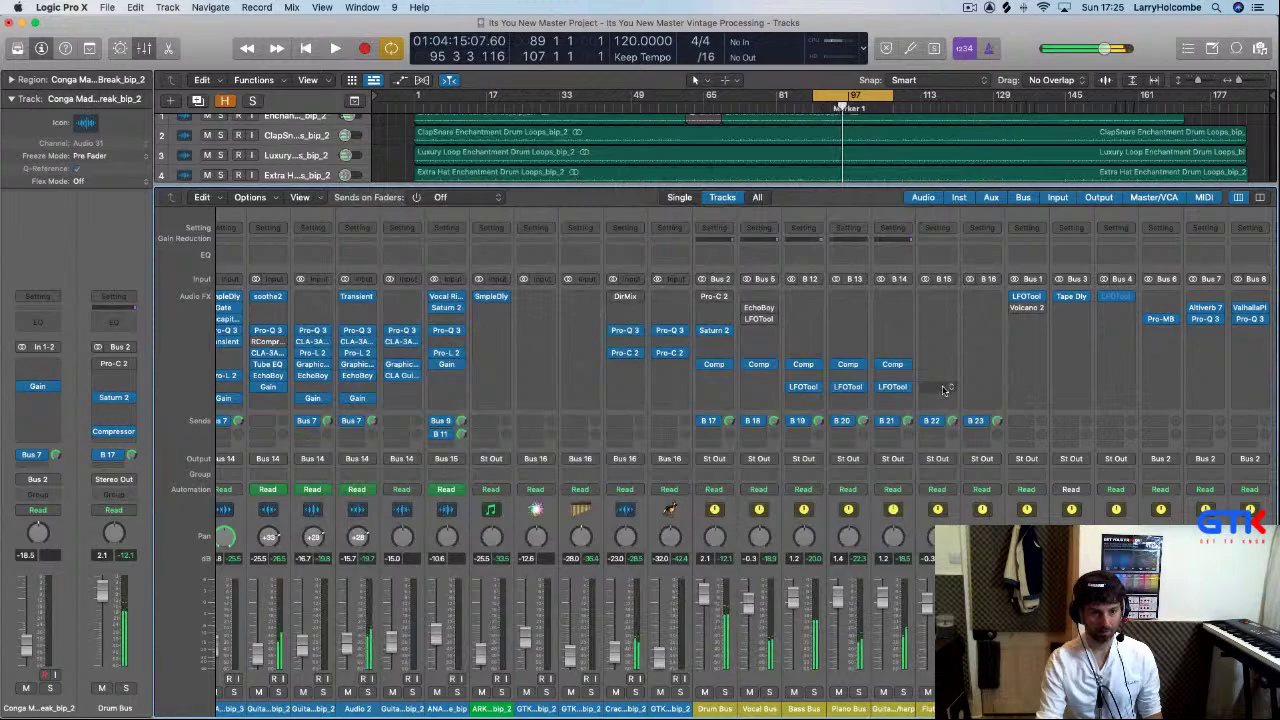
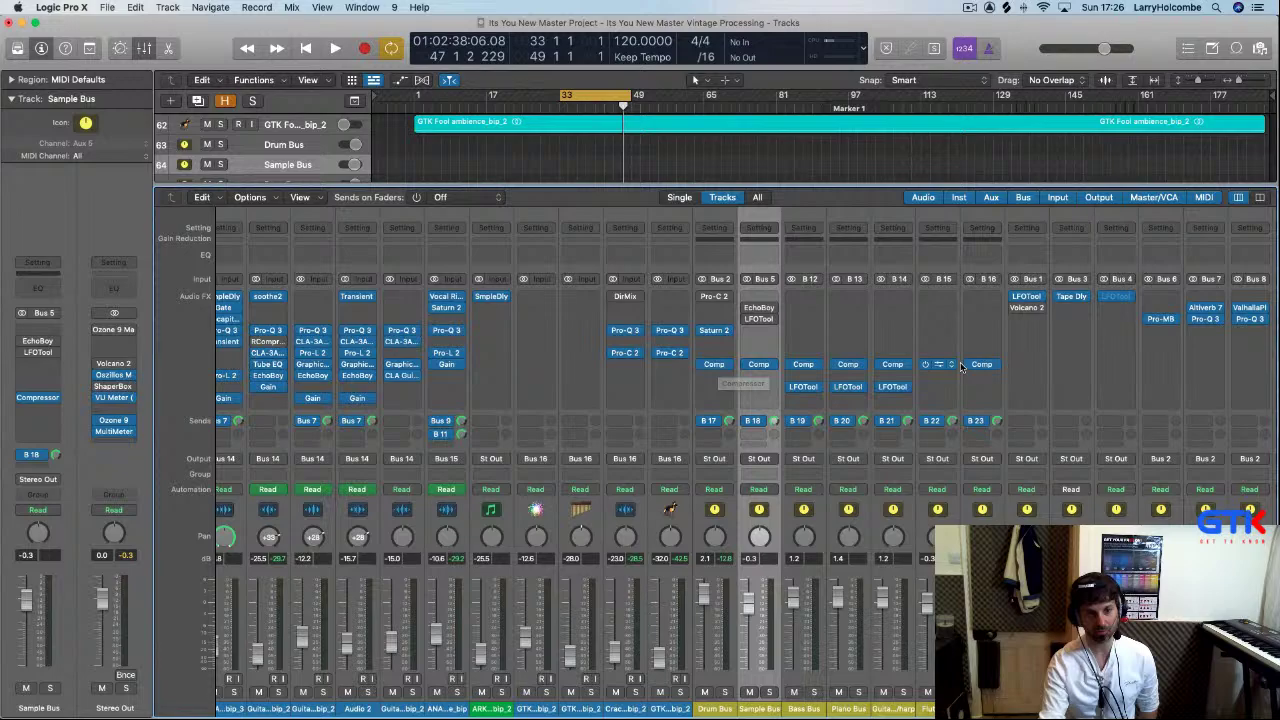
- Toggle the Compressor bypass across the selected Drum Bus to Fx Bus channels to compare the mix
{"action": "left_click", "coordinate": [960, 367]}
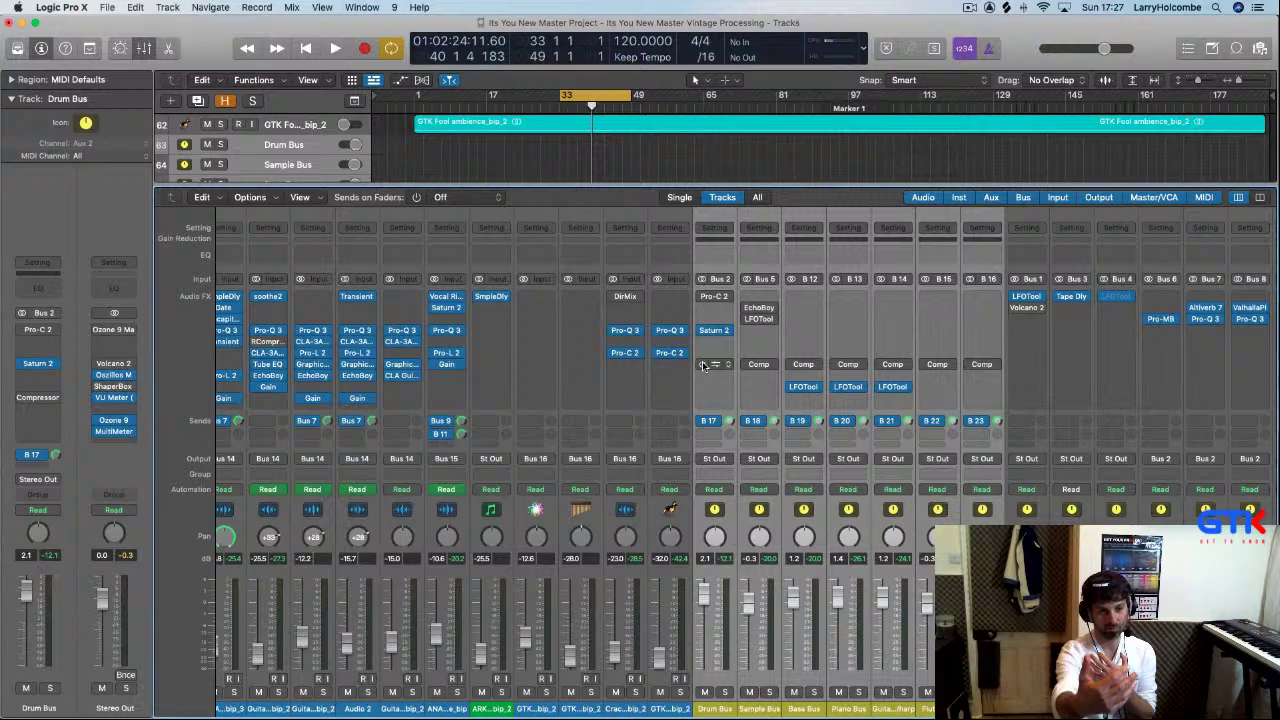
{"action": "left_click_drag", "start_coordinate": [704, 366], "coordinate": [710, 365]}
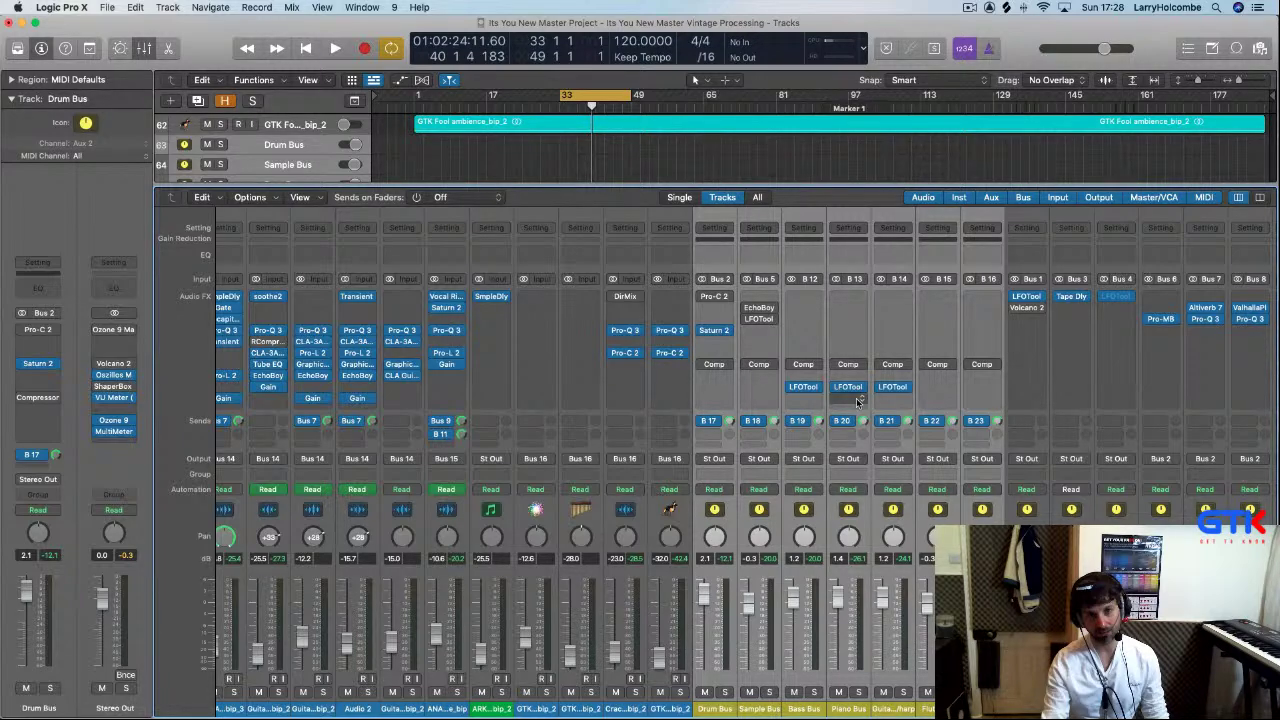
- Insert NLS Buss above the Compressor on the selected group buses and set its VCA group 1 studio to Spike
{"action": "scroll", "coordinate": [856, 398], "scroll_direction": "right", "scroll_amount": 4}
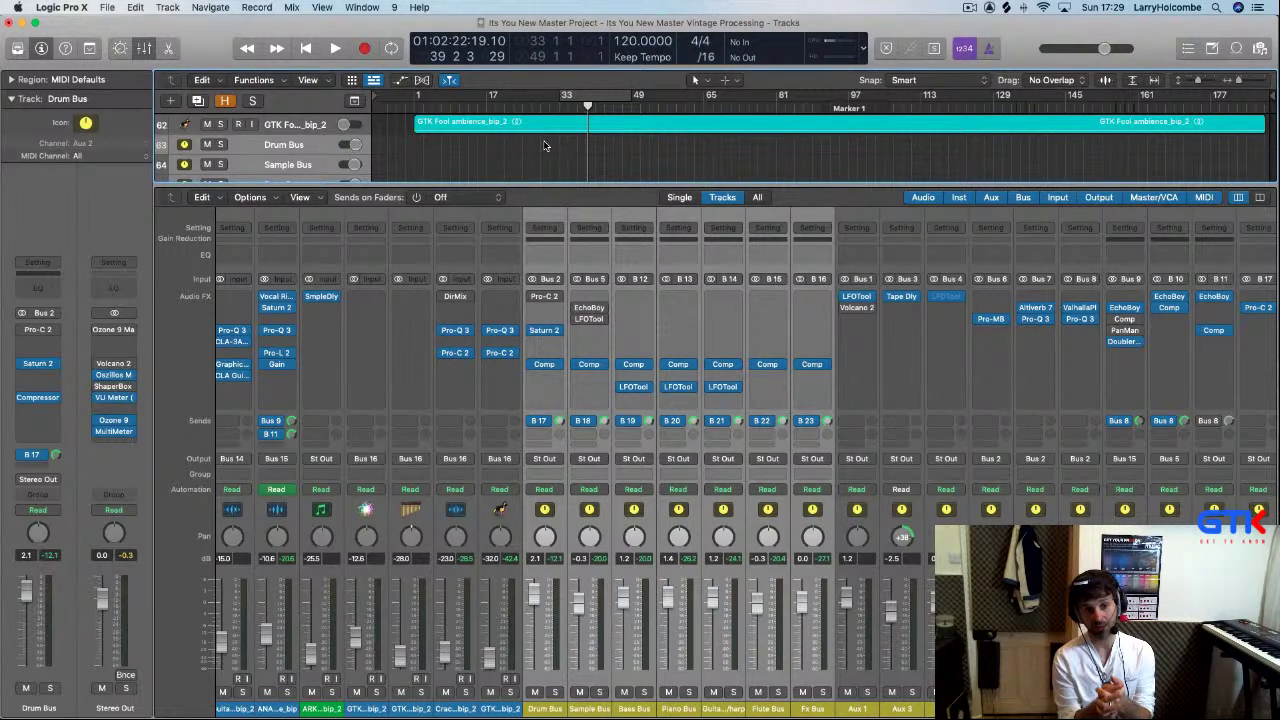
{"action": "left_click", "coordinate": [508, 362]}
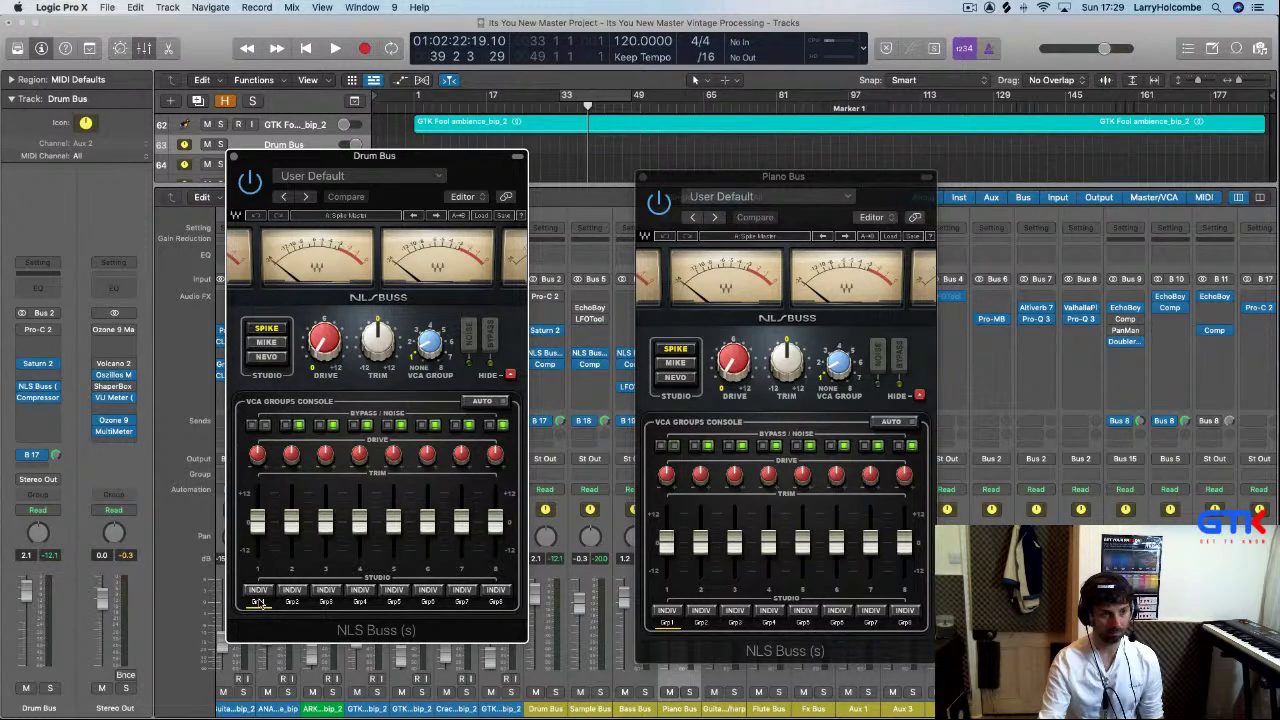
{"action": "left_click", "coordinate": [258, 595]}
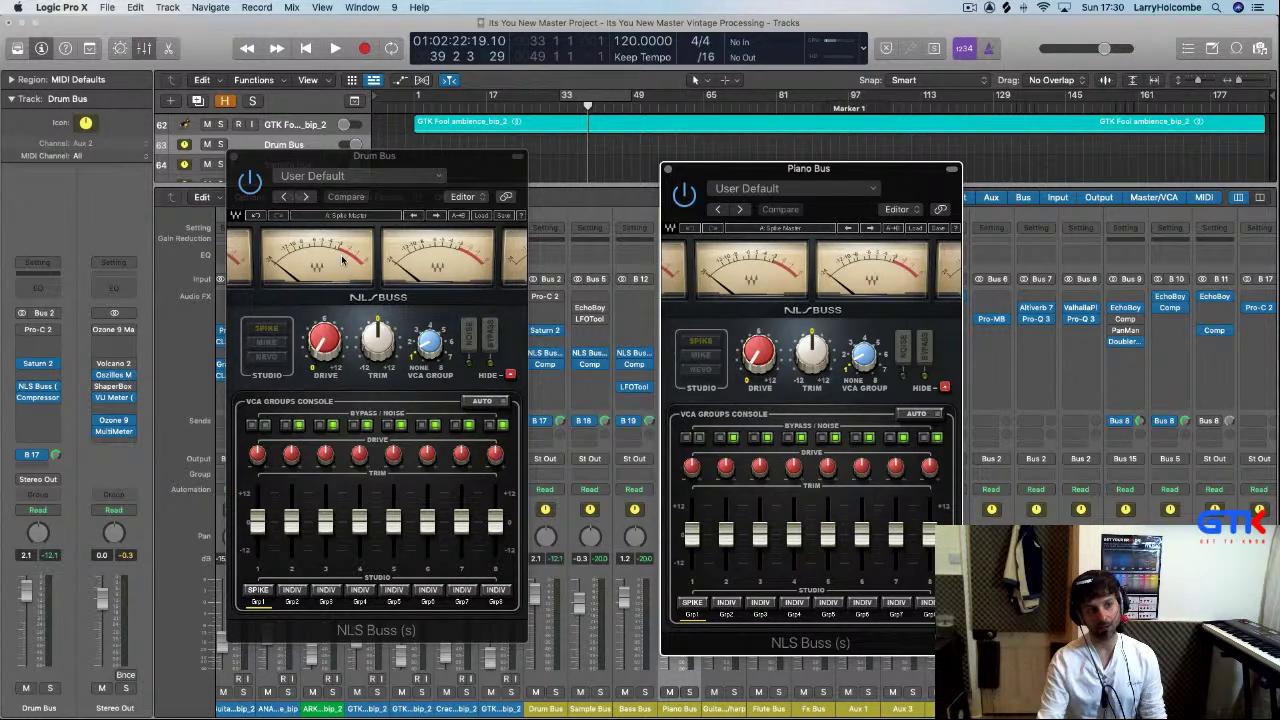
- Audition the NLS Buss inserts over the cycled section and adjust the VCA group 1 drive from the Drum Bus instance
{"action": "key", "text": "v"}
{"action": "key", "text": "space"}
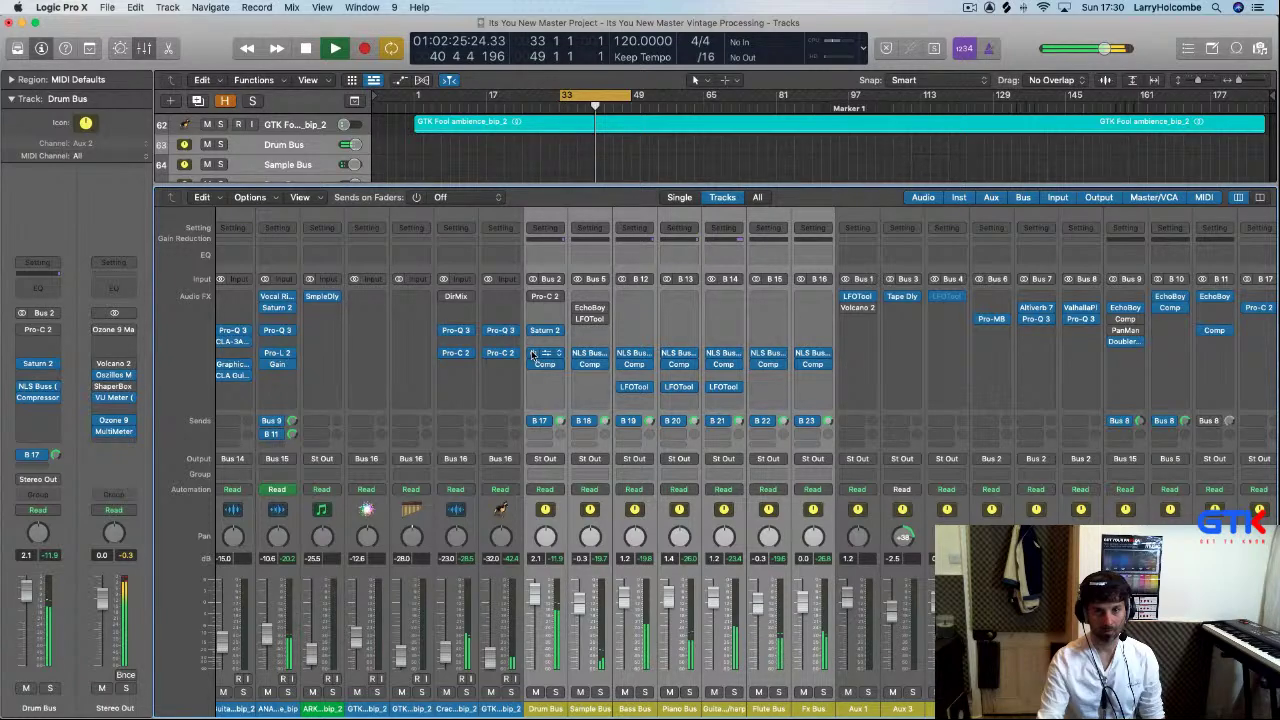
{"action": "left_click", "coordinate": [545, 358]}
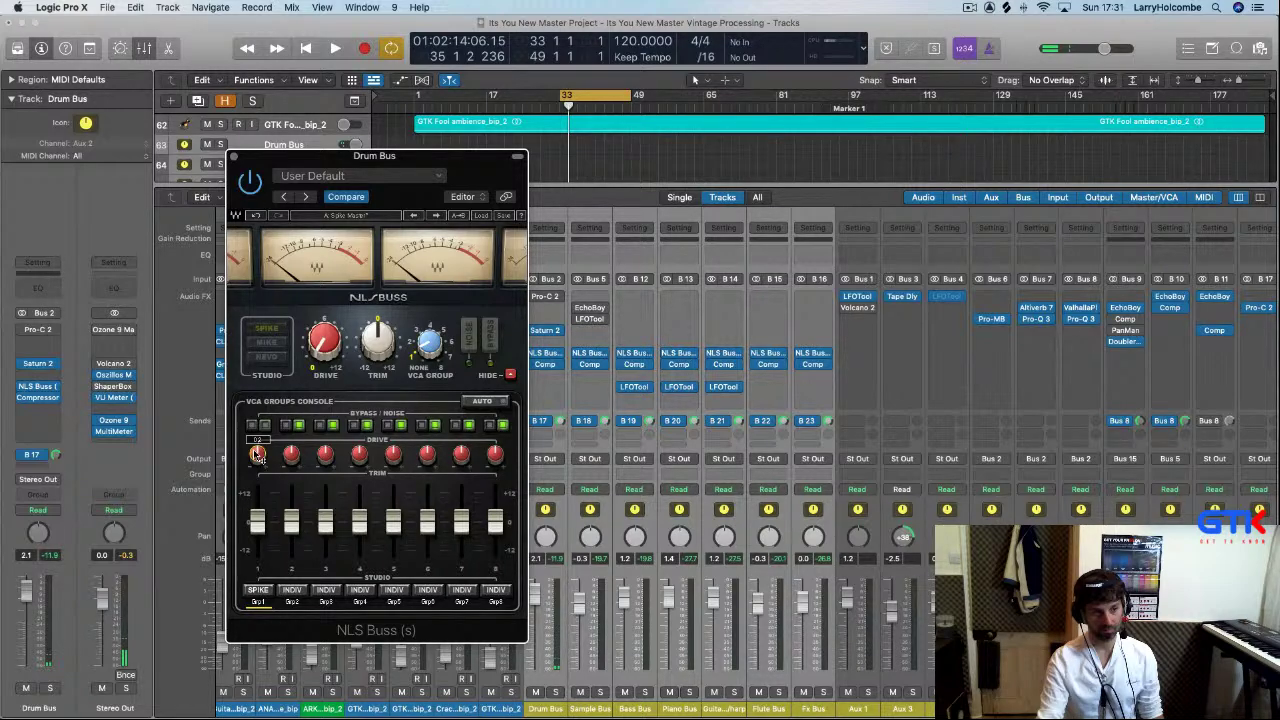
{"action": "key", "text": "space"}
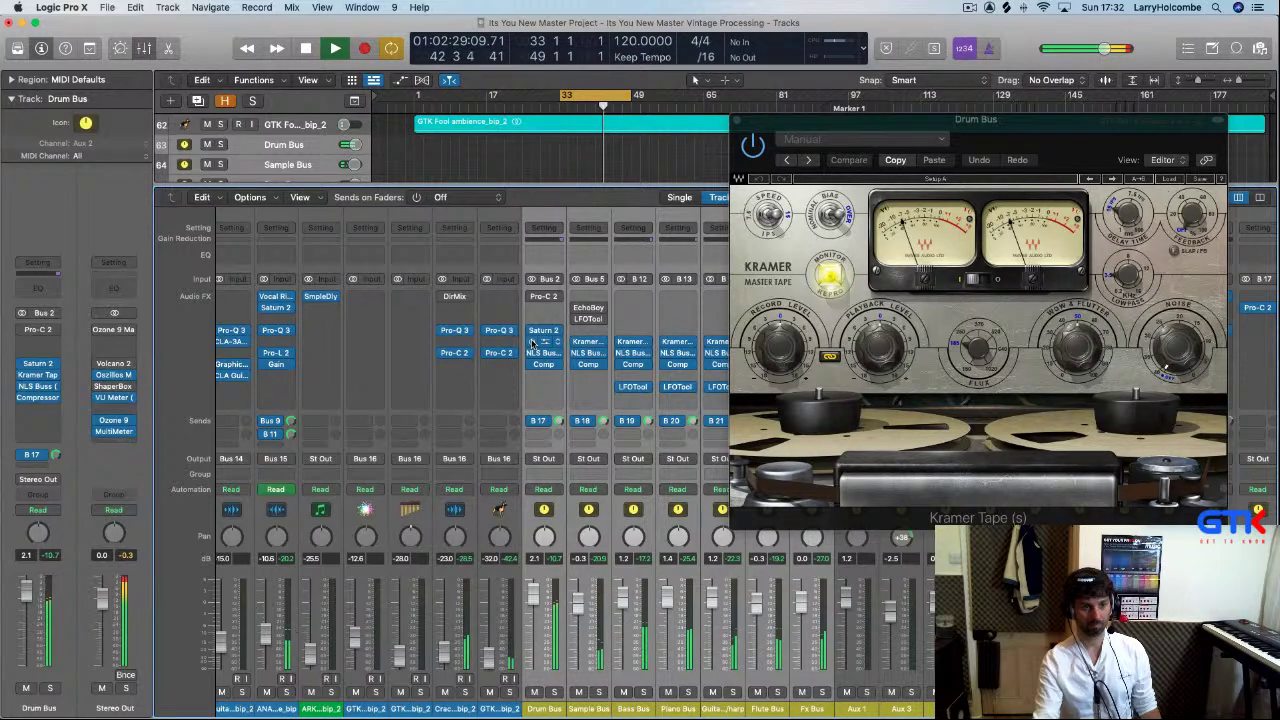
- Compare the mix with the Kramer Tape, NLS Buss and Compressor inserts bypassed and active on the selected group buses
{"action": "left_click", "coordinate": [531, 343]}
{"action": "key", "text": "space"}
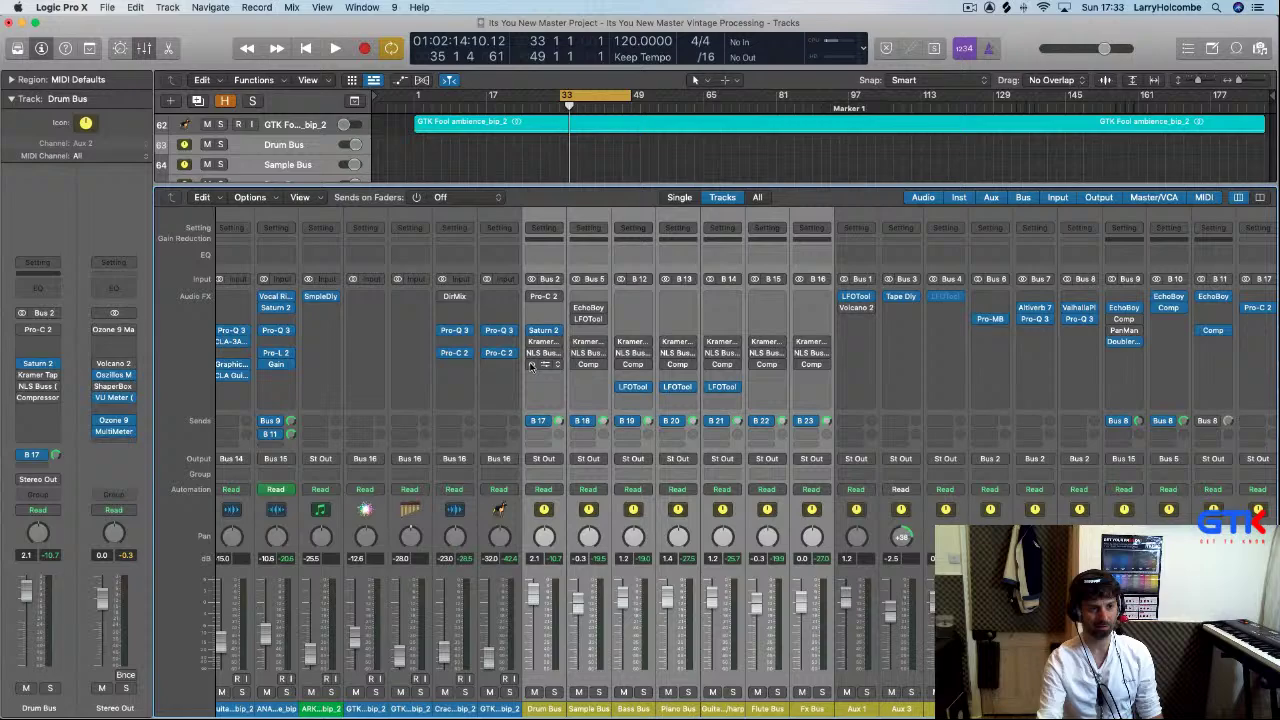
{"action": "left_click", "coordinate": [533, 360]}
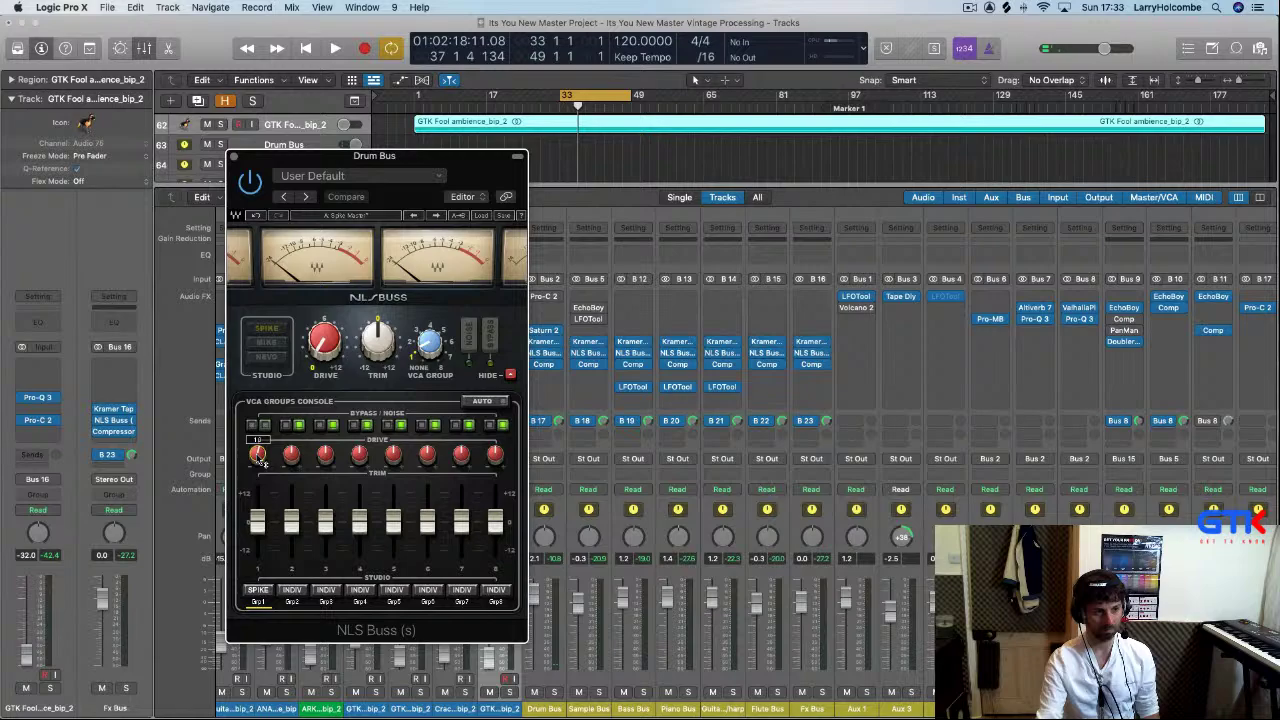
- Close the Drum Bus NLS Buss window and play the cycled section to audition the group-bus processing
{"action": "key", "text": "super+w"}
{"action": "scroll", "coordinate": [887, 692], "scroll_direction": "right", "scroll_amount": 5}
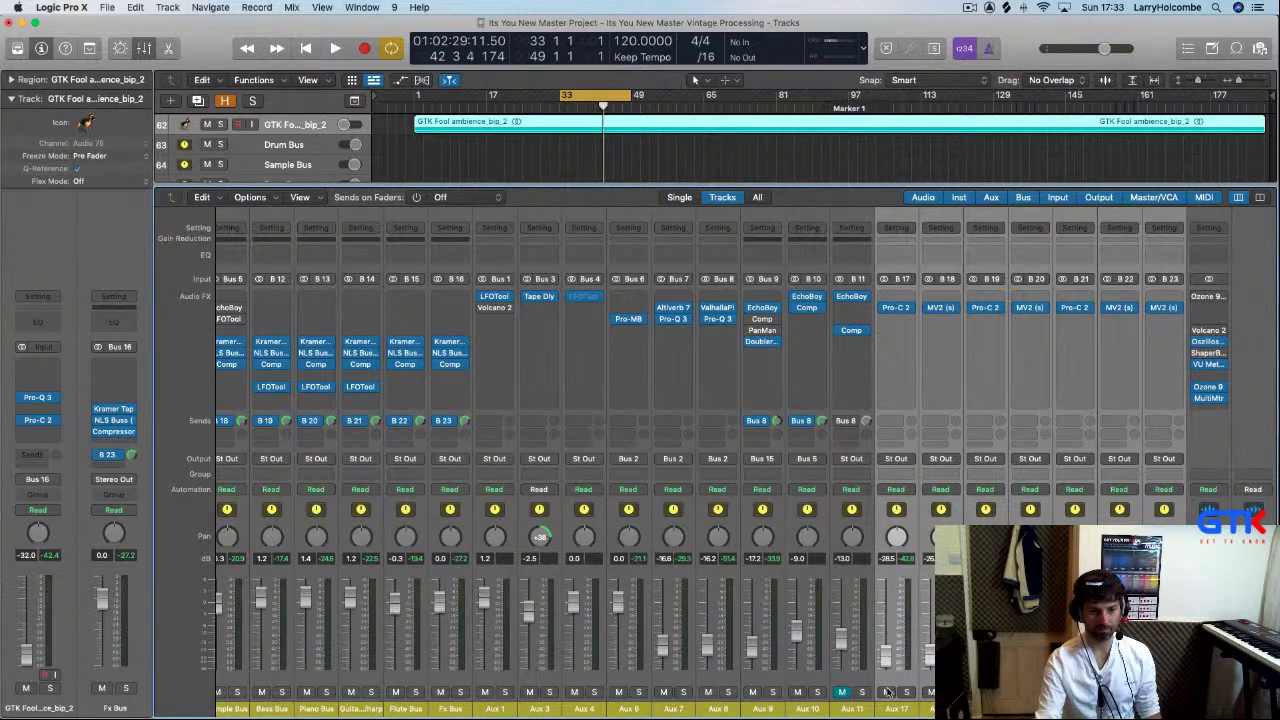
{"action": "scroll", "coordinate": [700, 500], "scroll_direction": "left", "scroll_amount": 5}
{"action": "key", "text": "space"}
{"action": "left_click", "coordinate": [641, 375]}
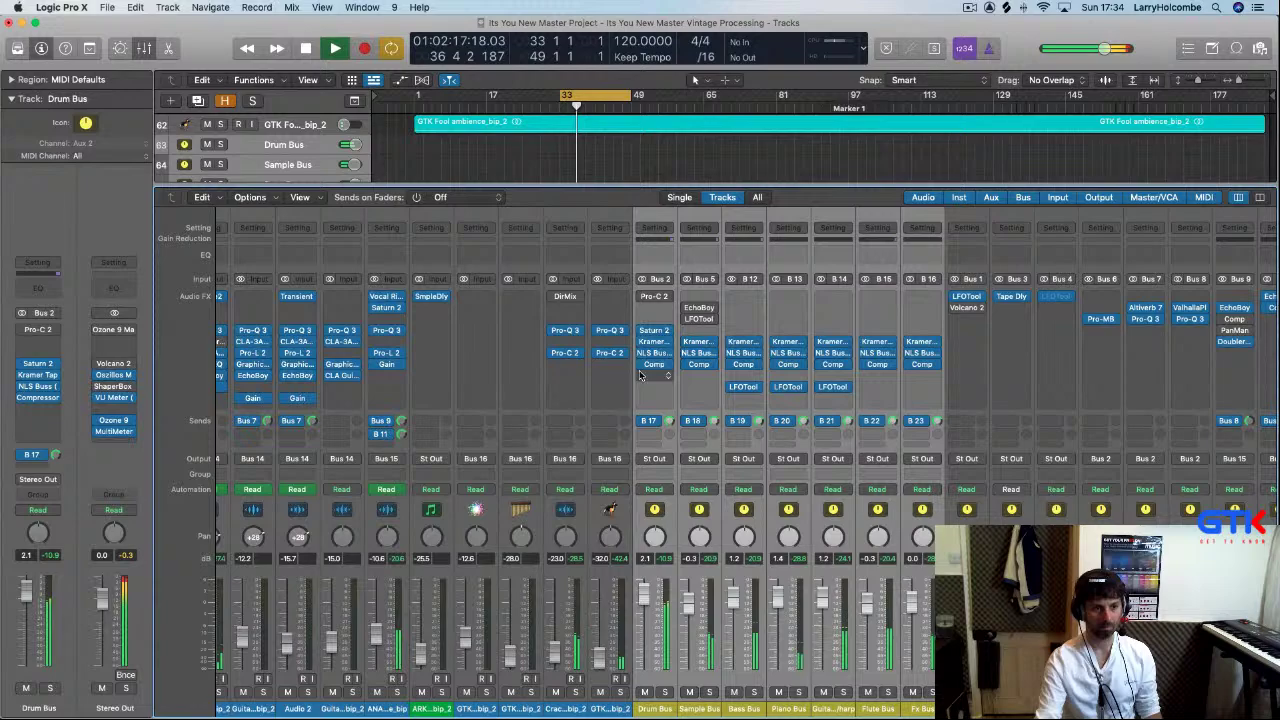